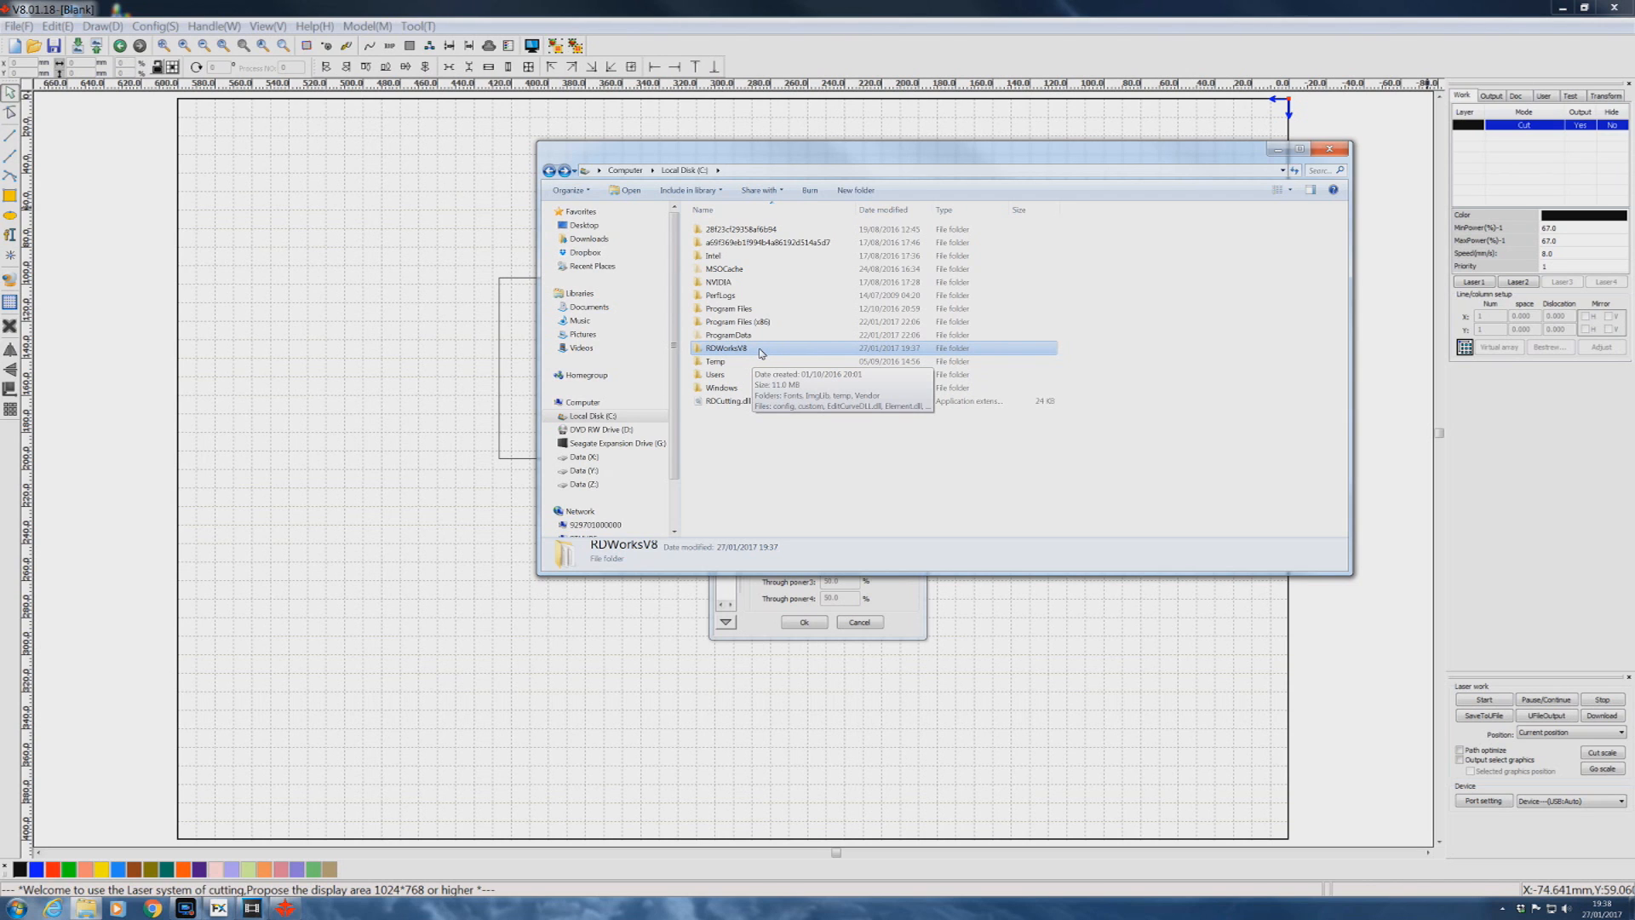
Examine the contents of the RDWorksV8 folder on Local Disk (C:), including the files further down the list
double_click(761, 349)
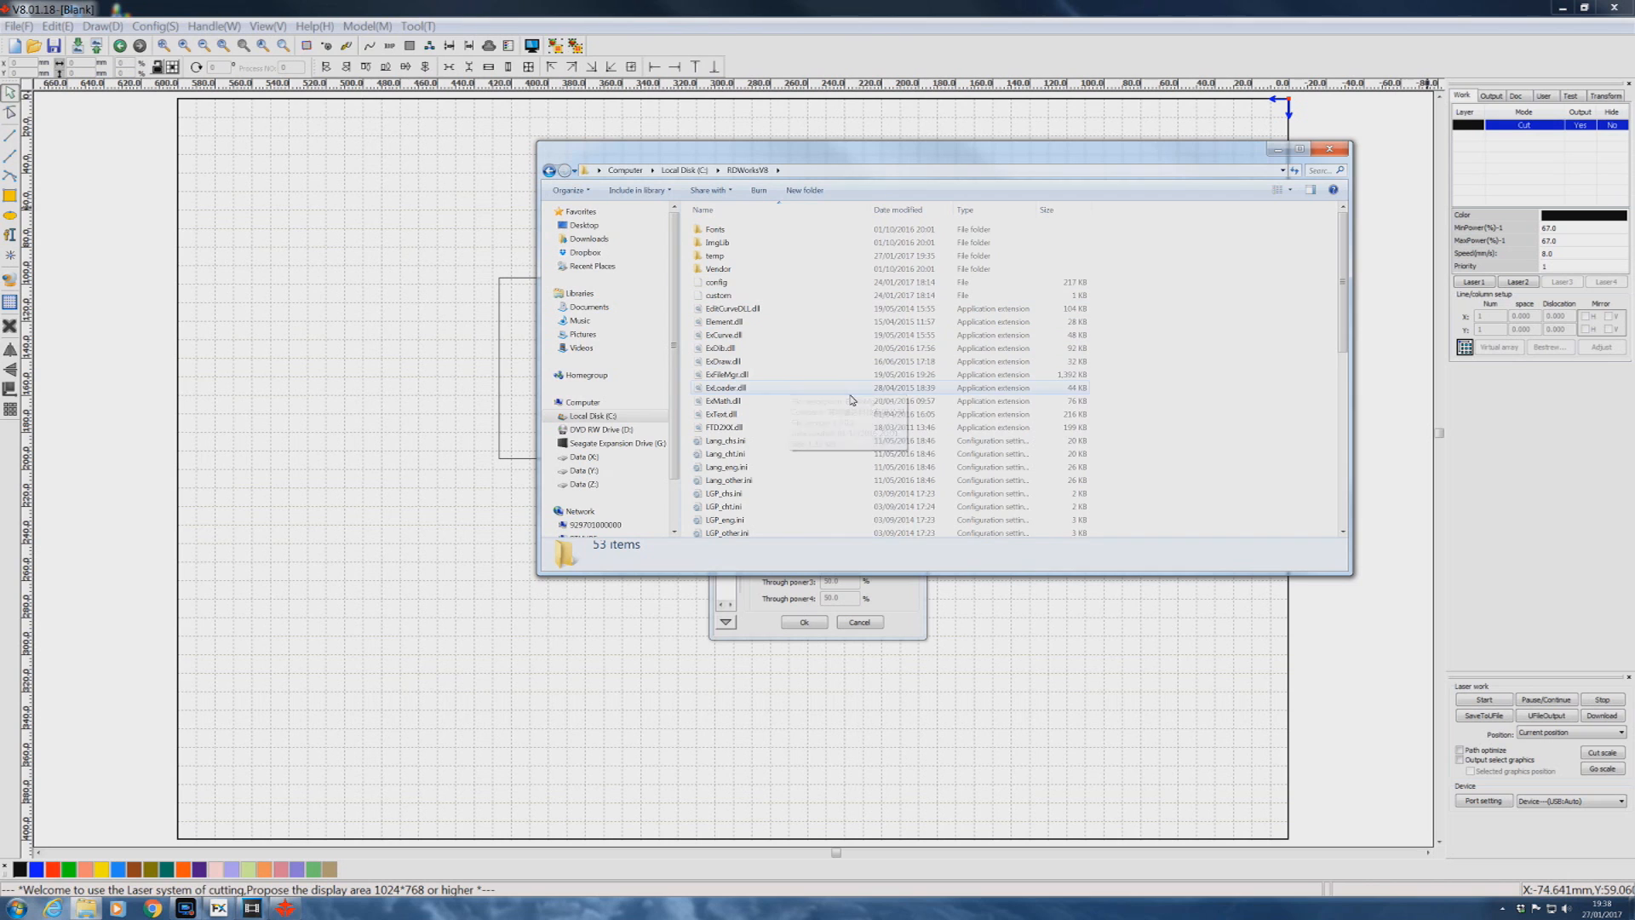
click(1344, 532)
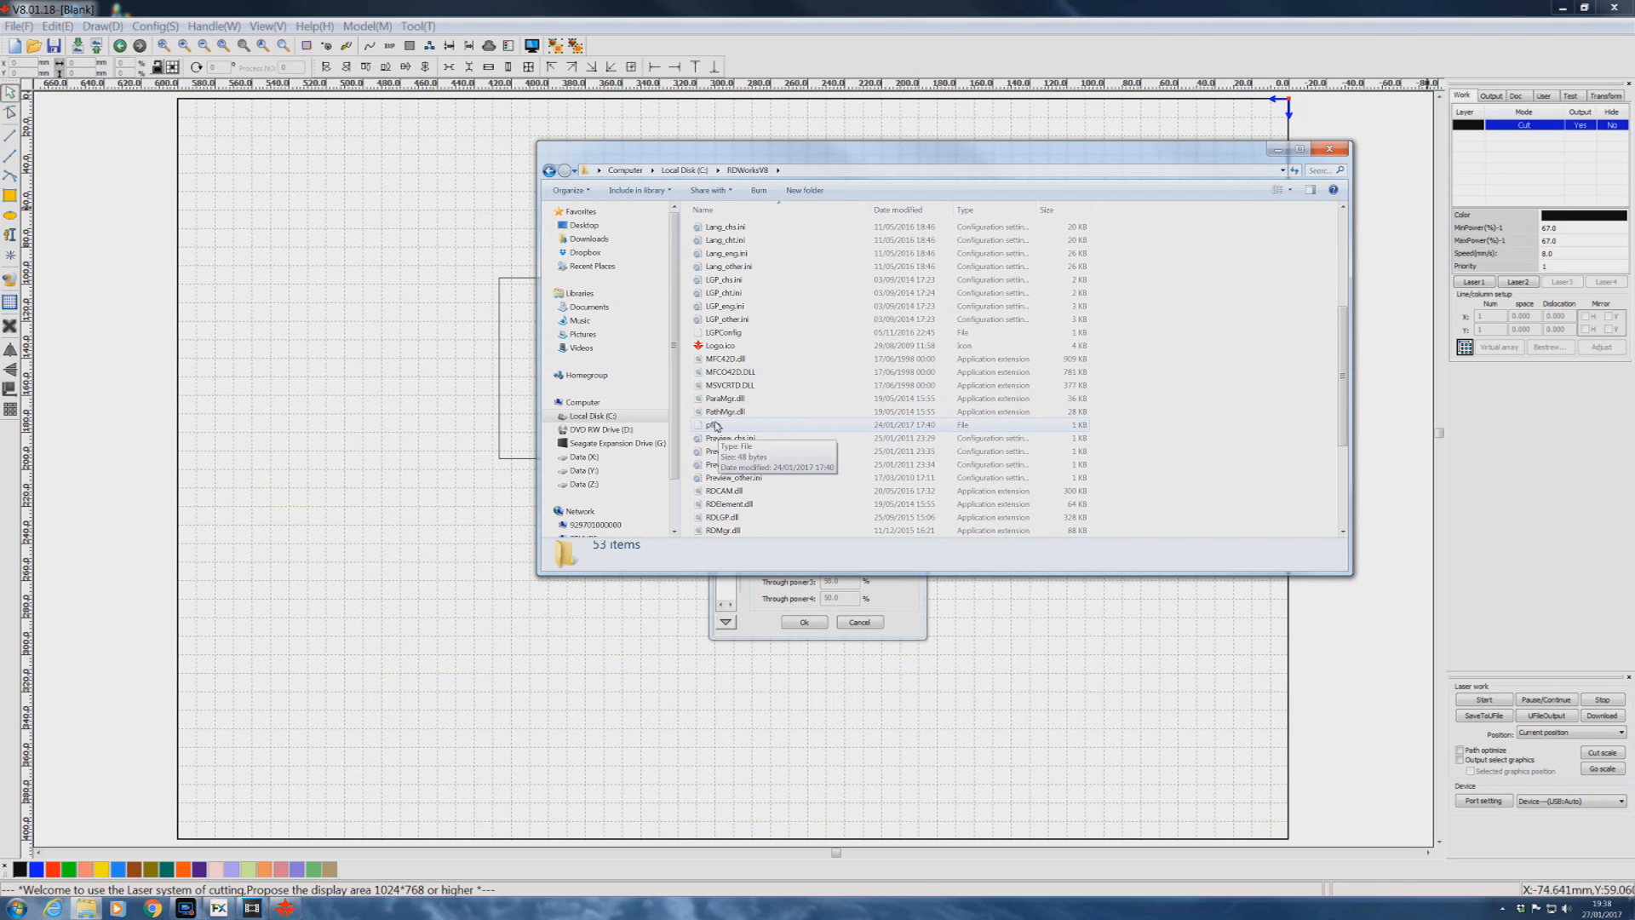
click(1324, 147)
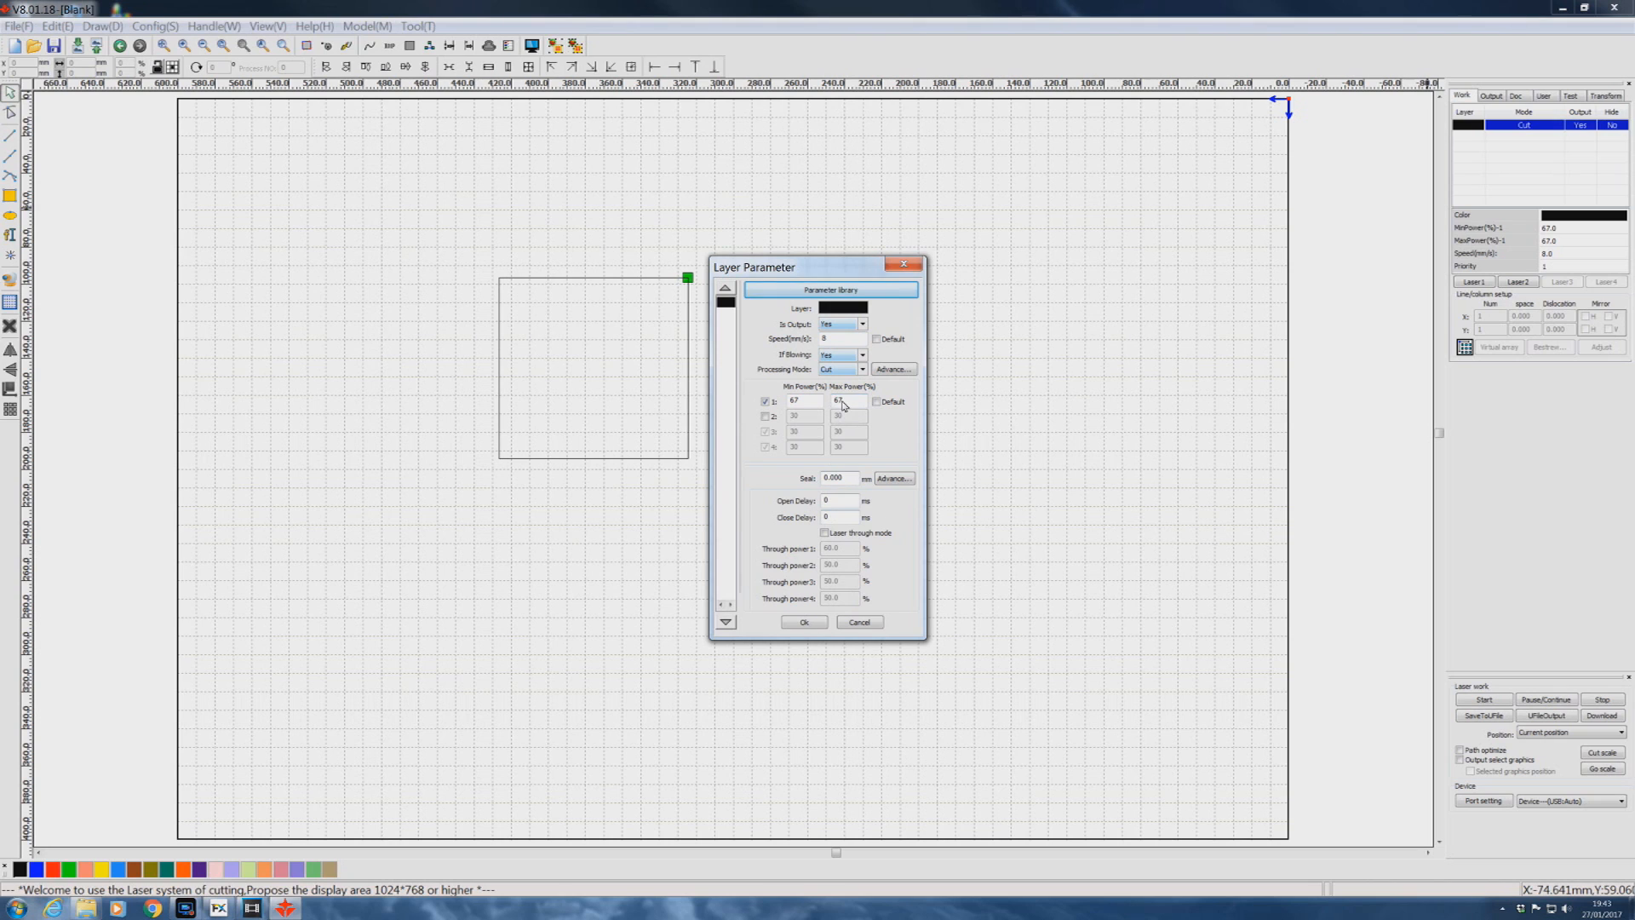
Set the black layer's speed to 24 mm/s and start a new parameter library entry named "MDF 3mm"
double_click(834, 340)
text(24)
click(886, 292)
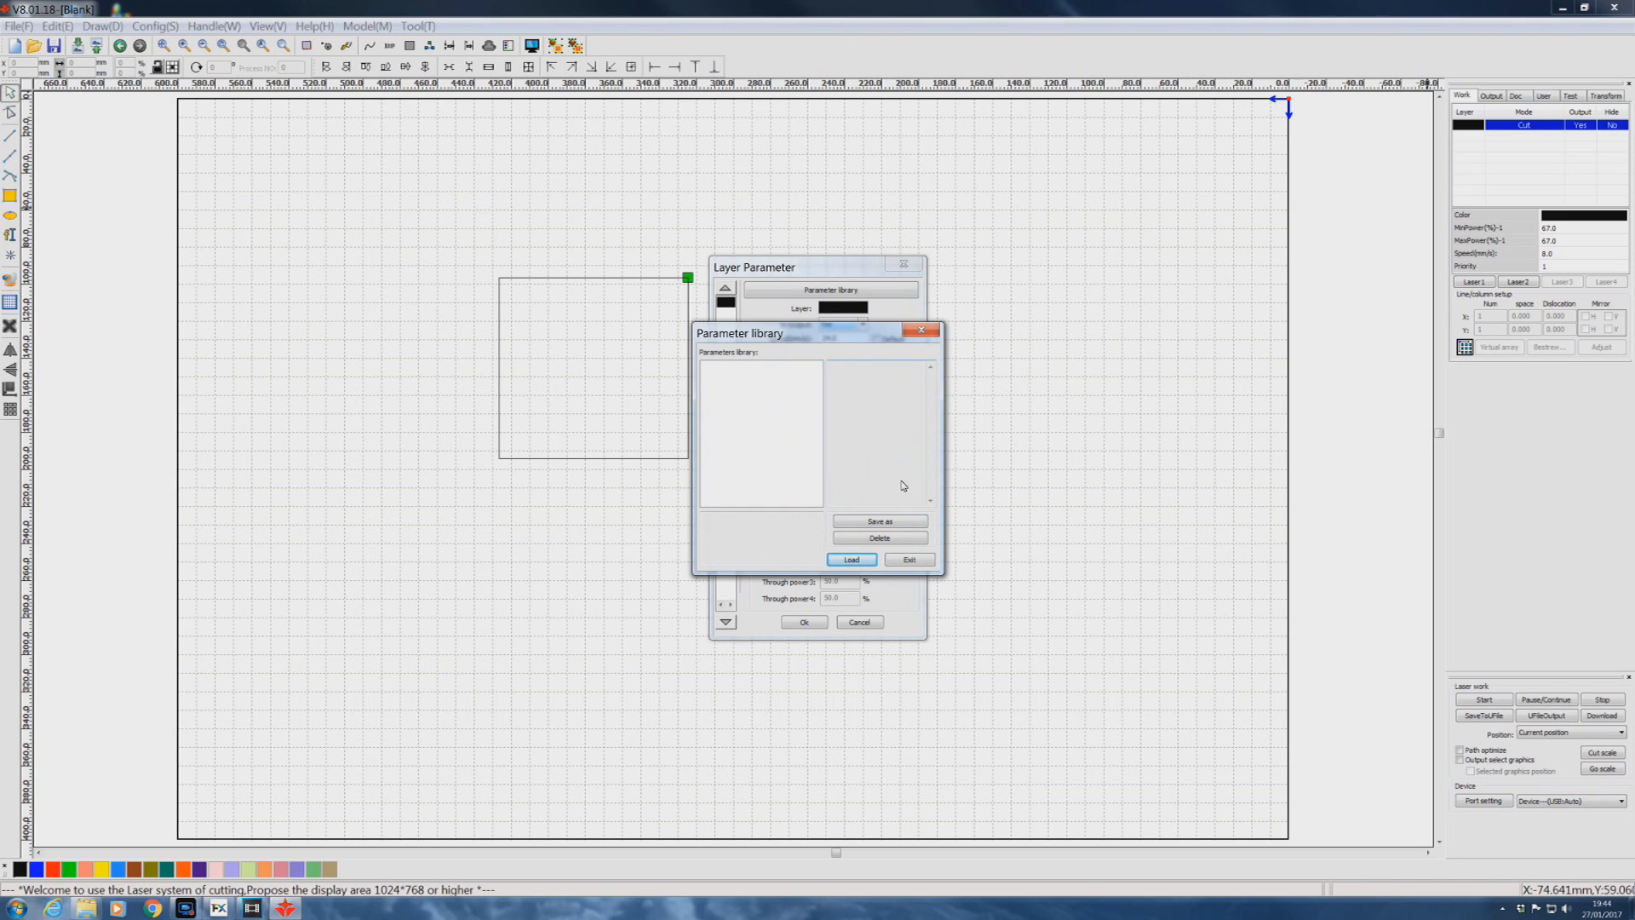
click(880, 521)
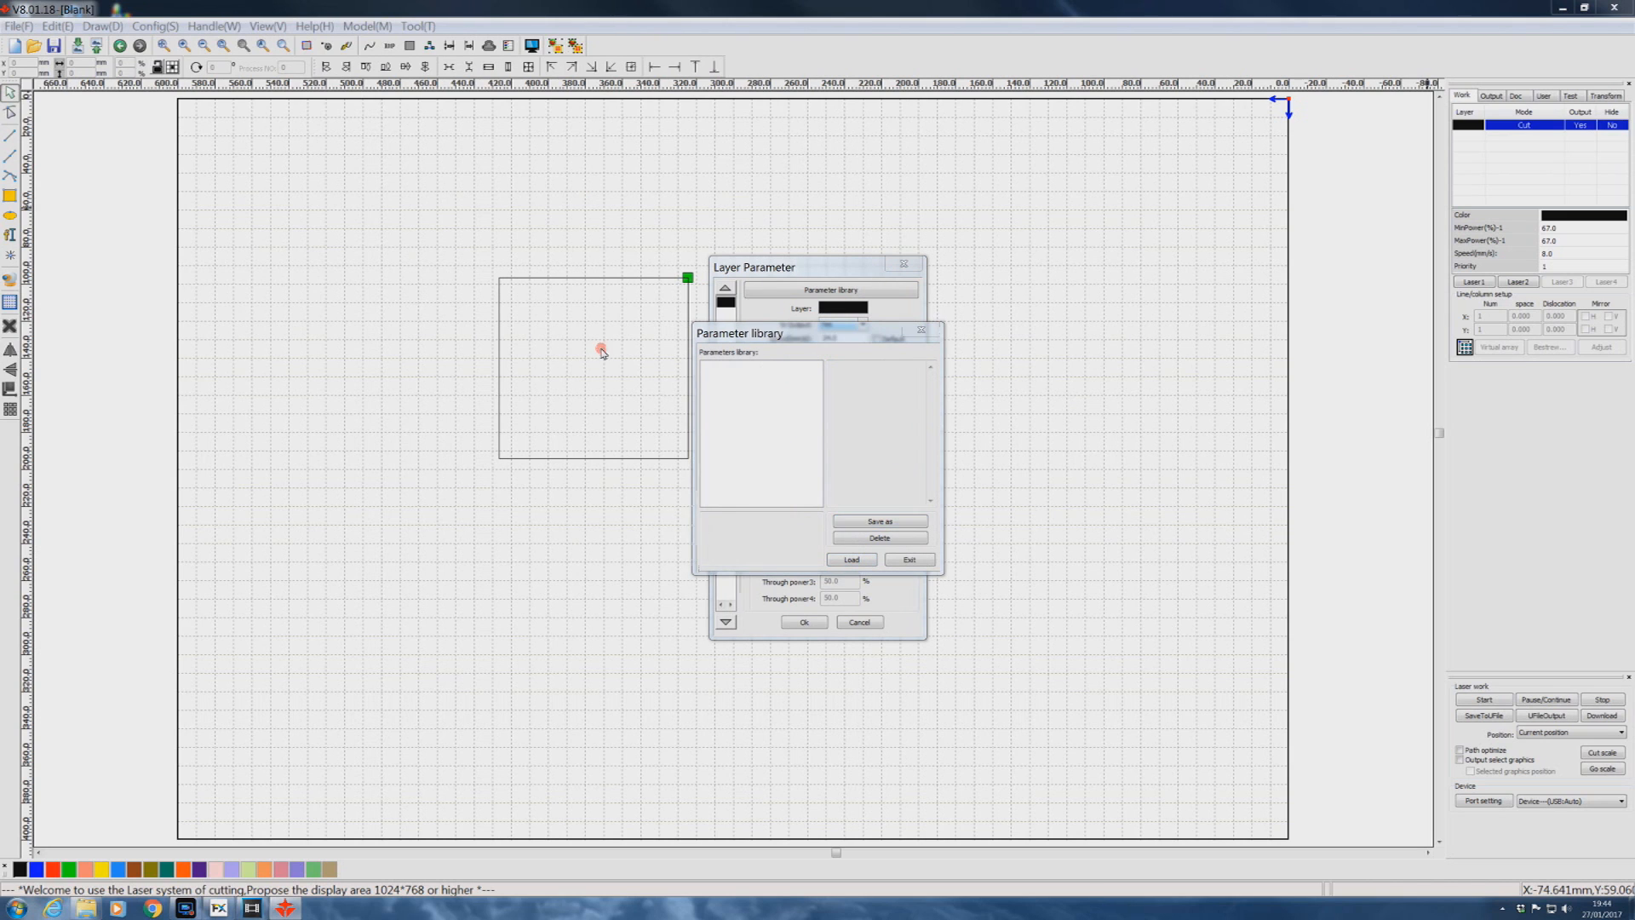
double_click(792, 418)
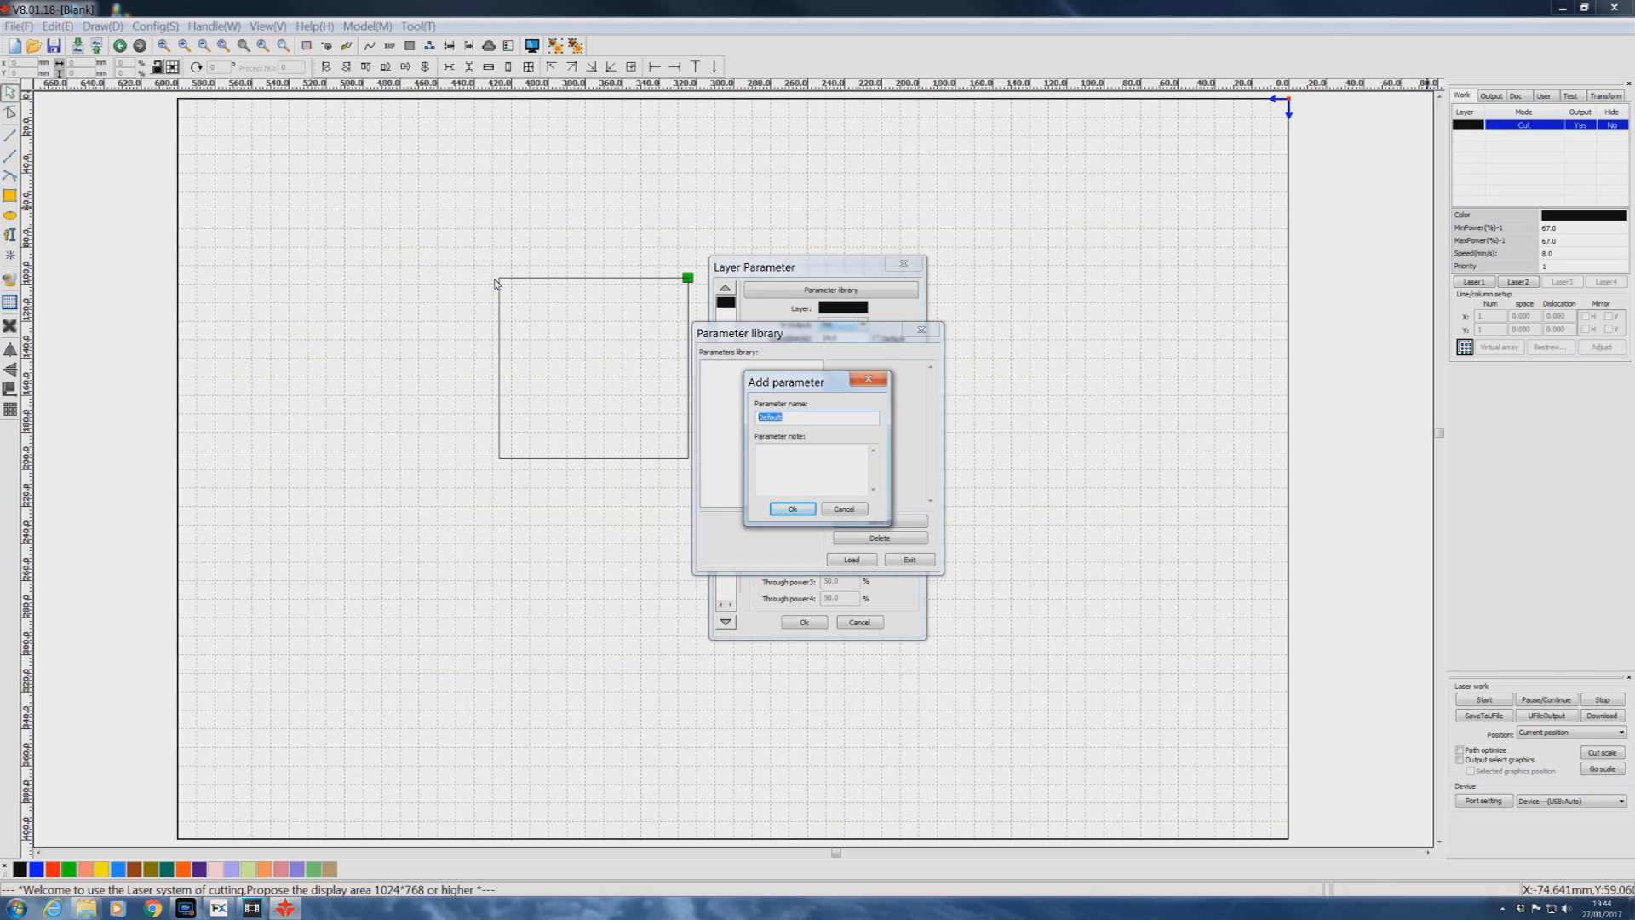
text(MDF 3mm)
key(Tab)
Add the parameter note "FL offset =0", save the library entry, and leave the layer parameters
drag(835, 386, 1093, 377)
click(574, 224)
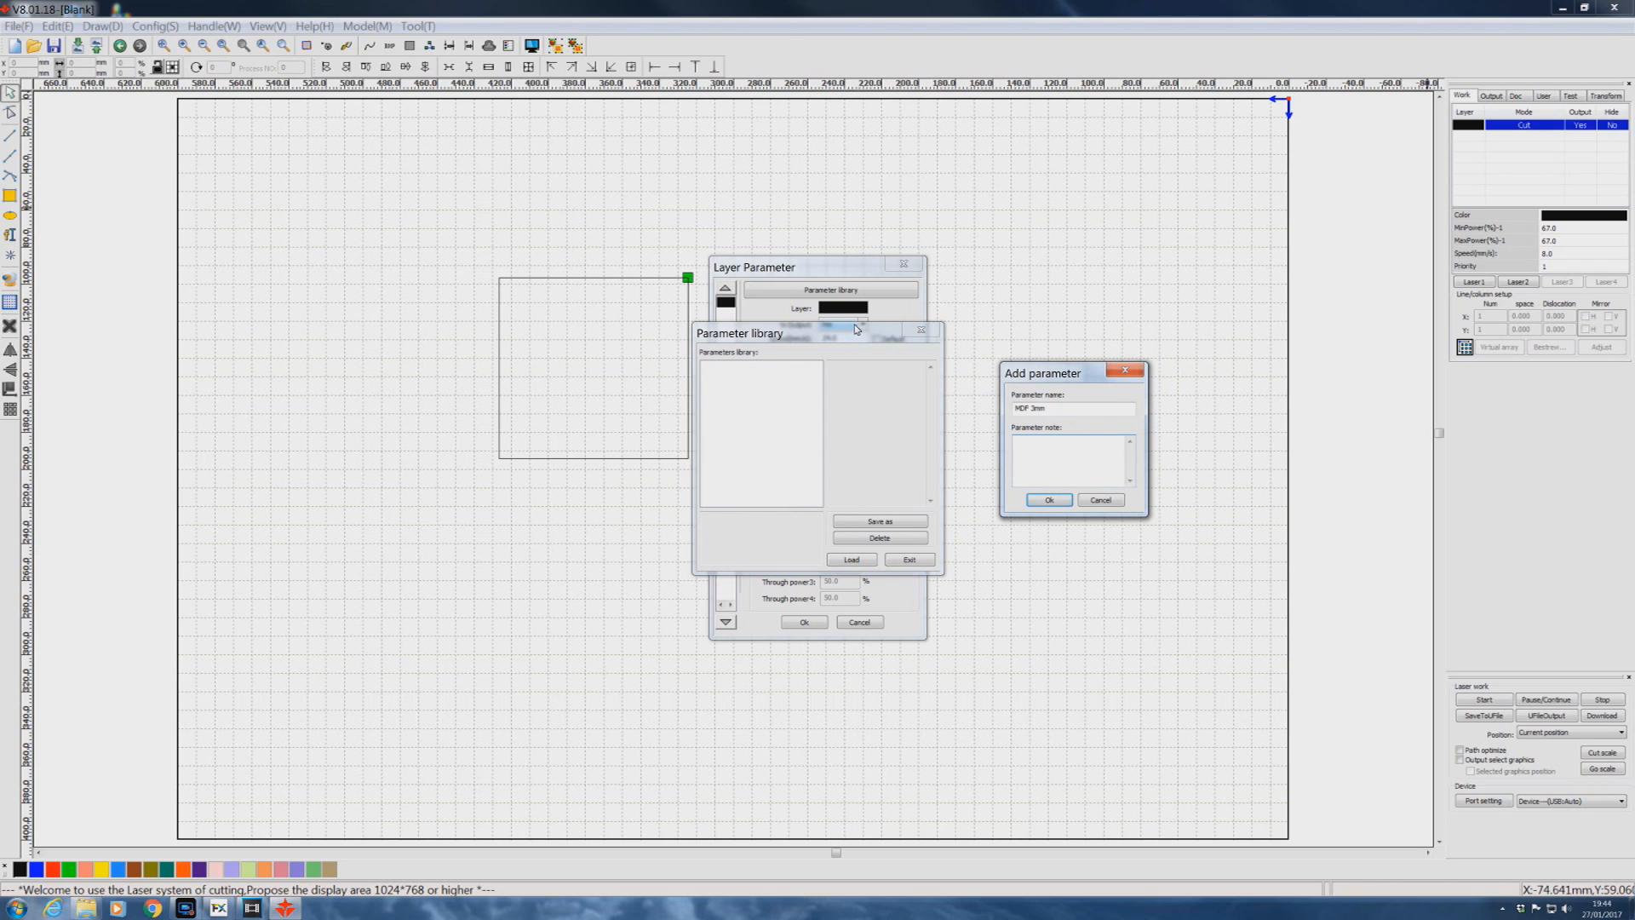
click(570, 222)
text(=0)
key(Return)
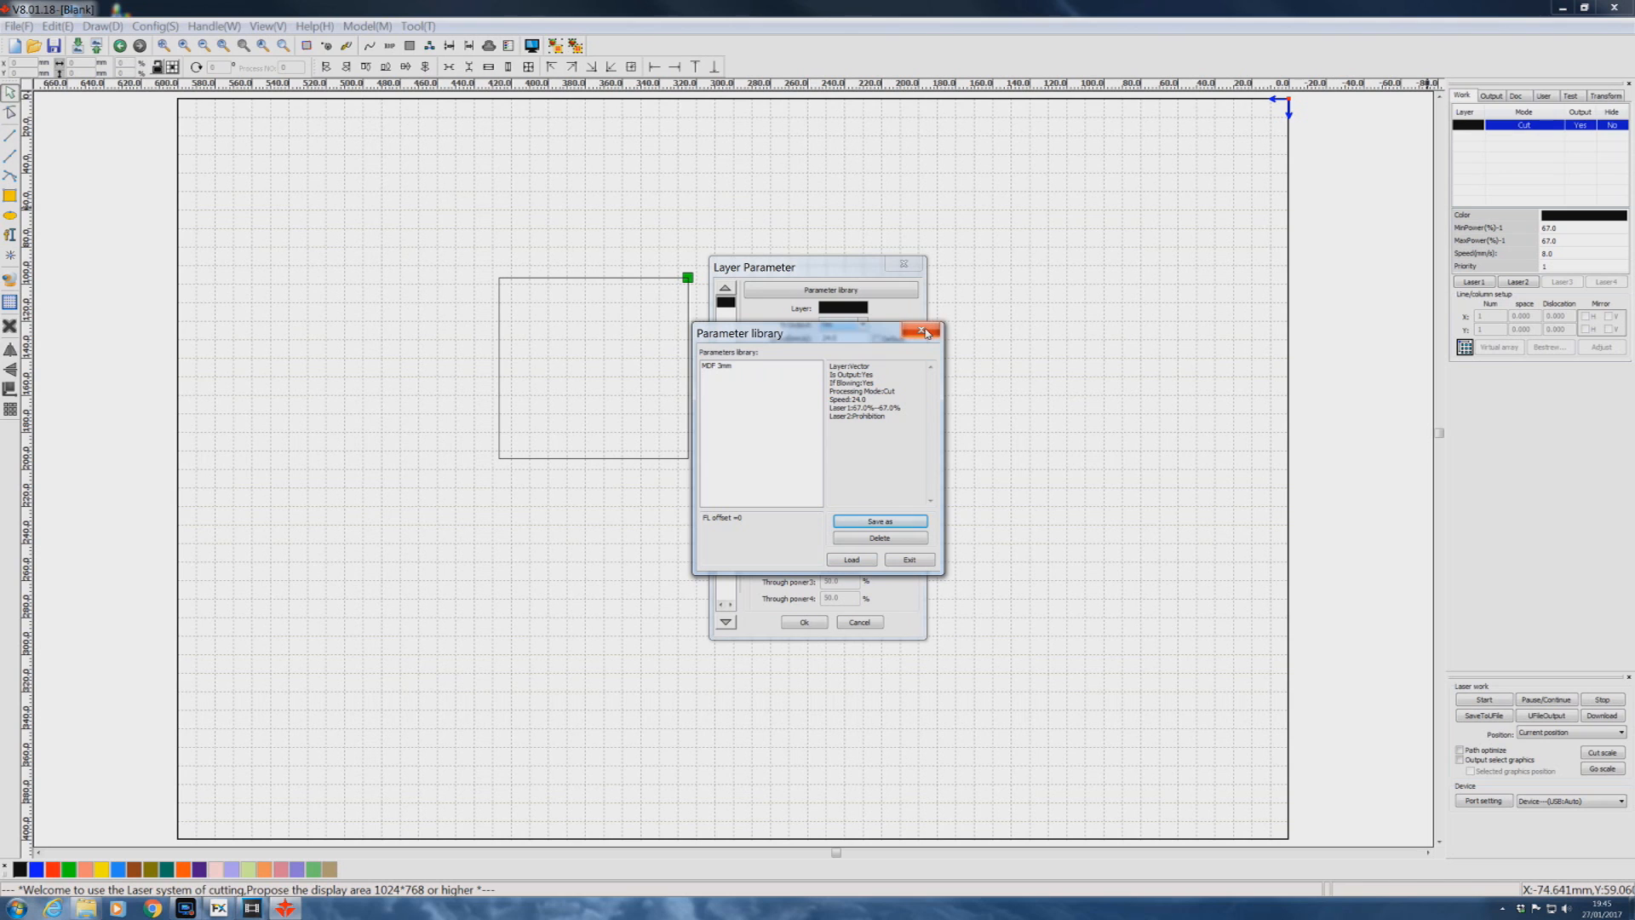
click(907, 558)
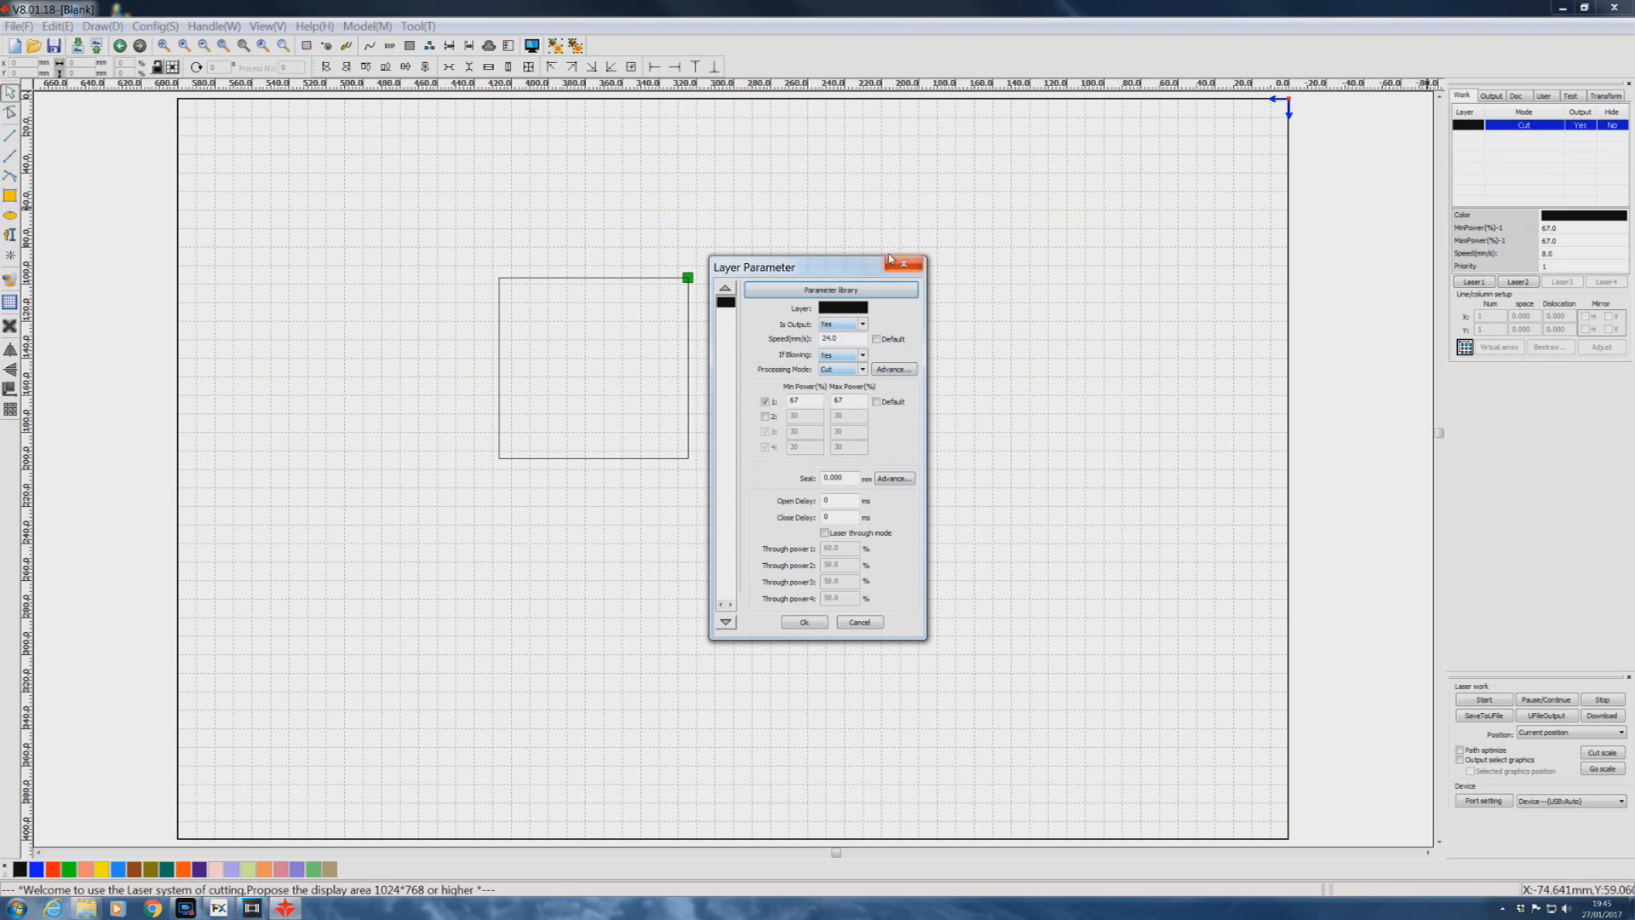
key(Escape)
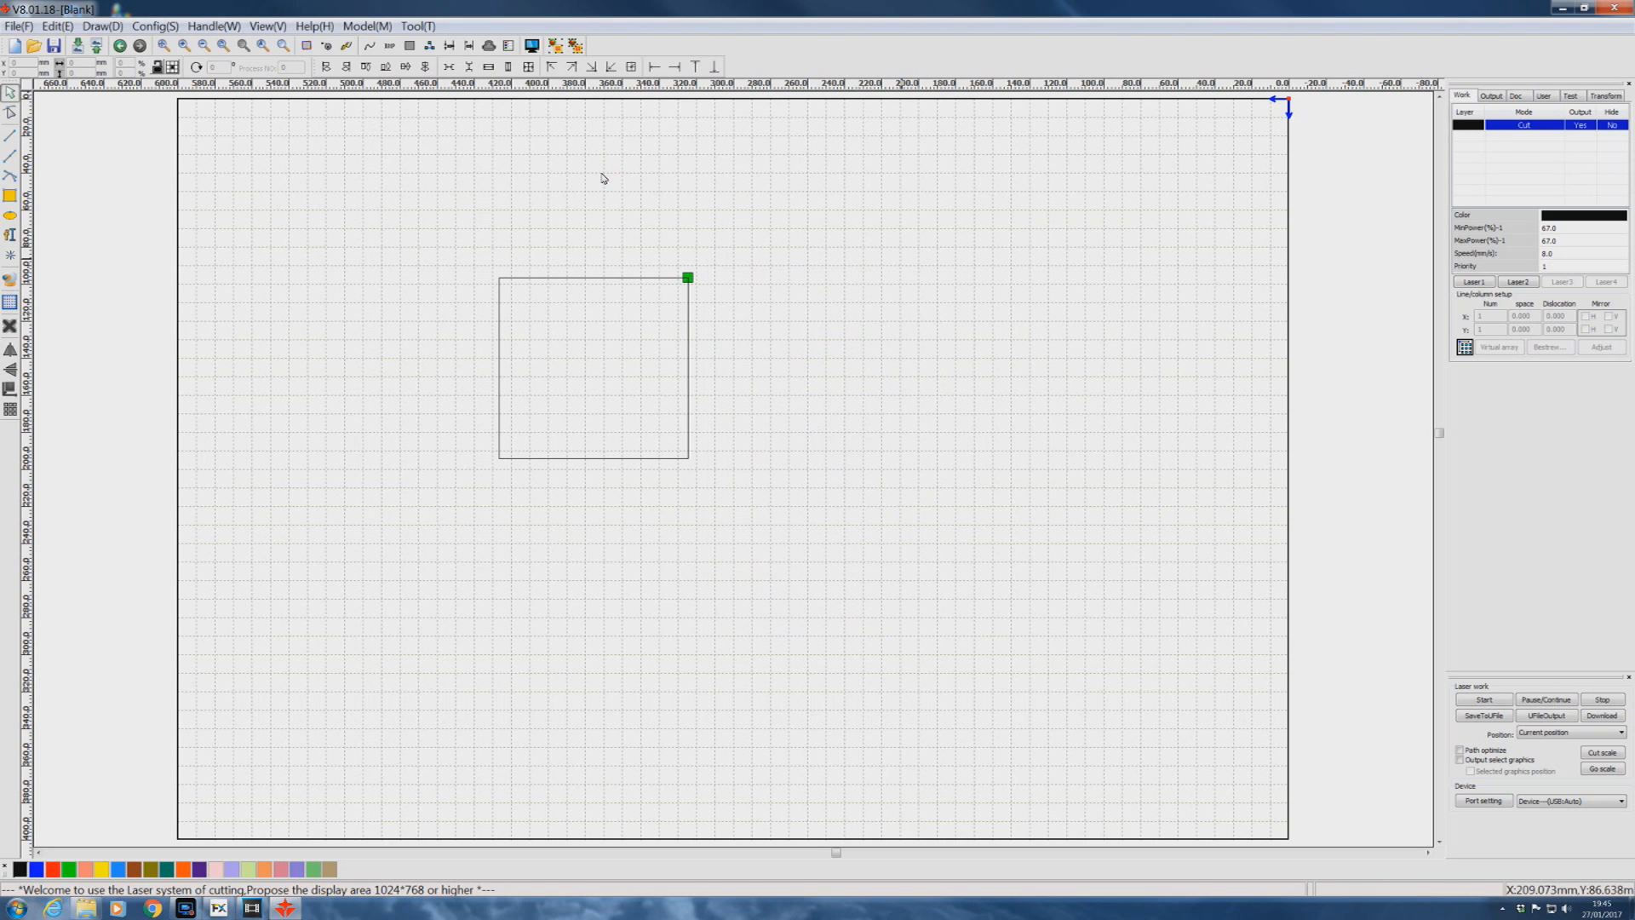
Open Param.lib from the RDWorksV8 folder in WordPad, choosing it from the installed programs
click(86, 908)
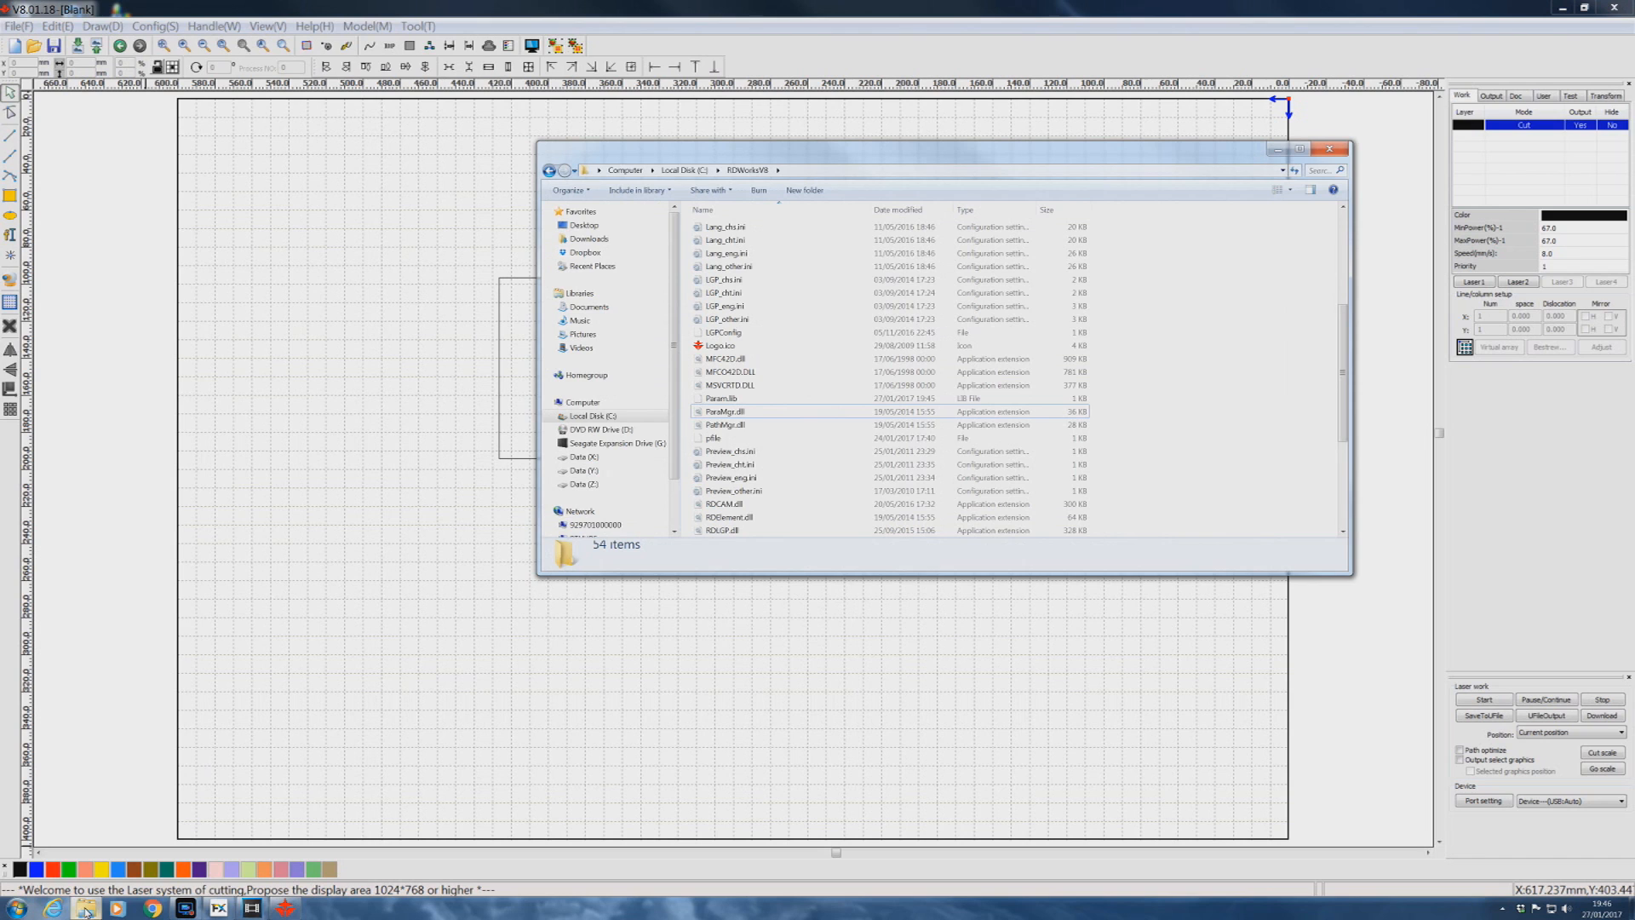
double_click(722, 400)
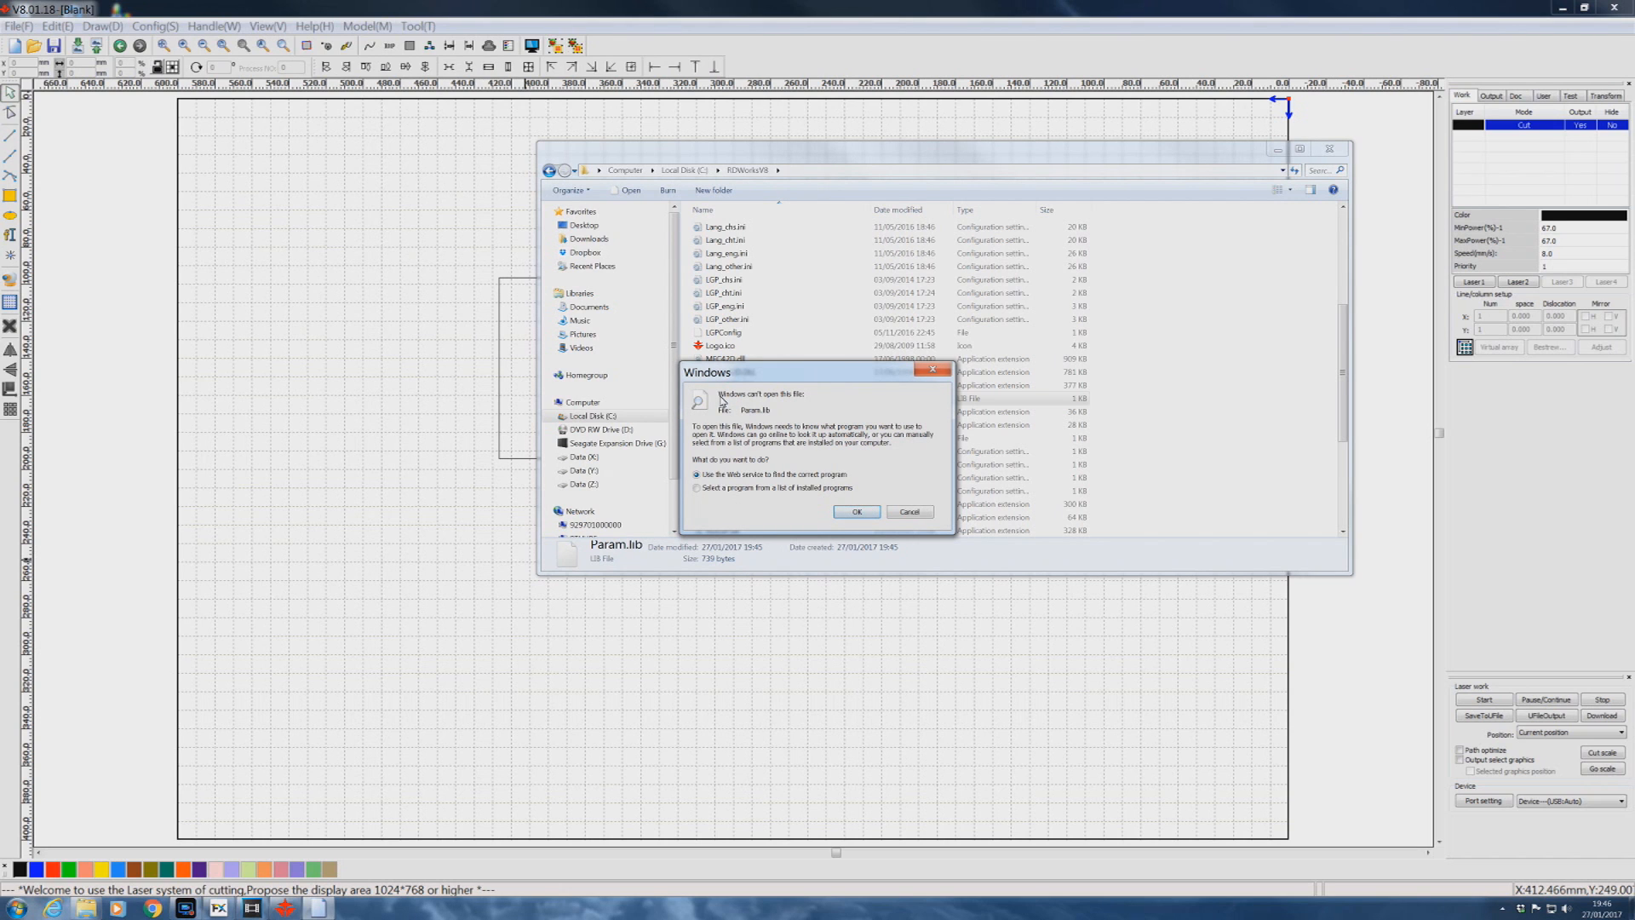
click(697, 488)
click(856, 511)
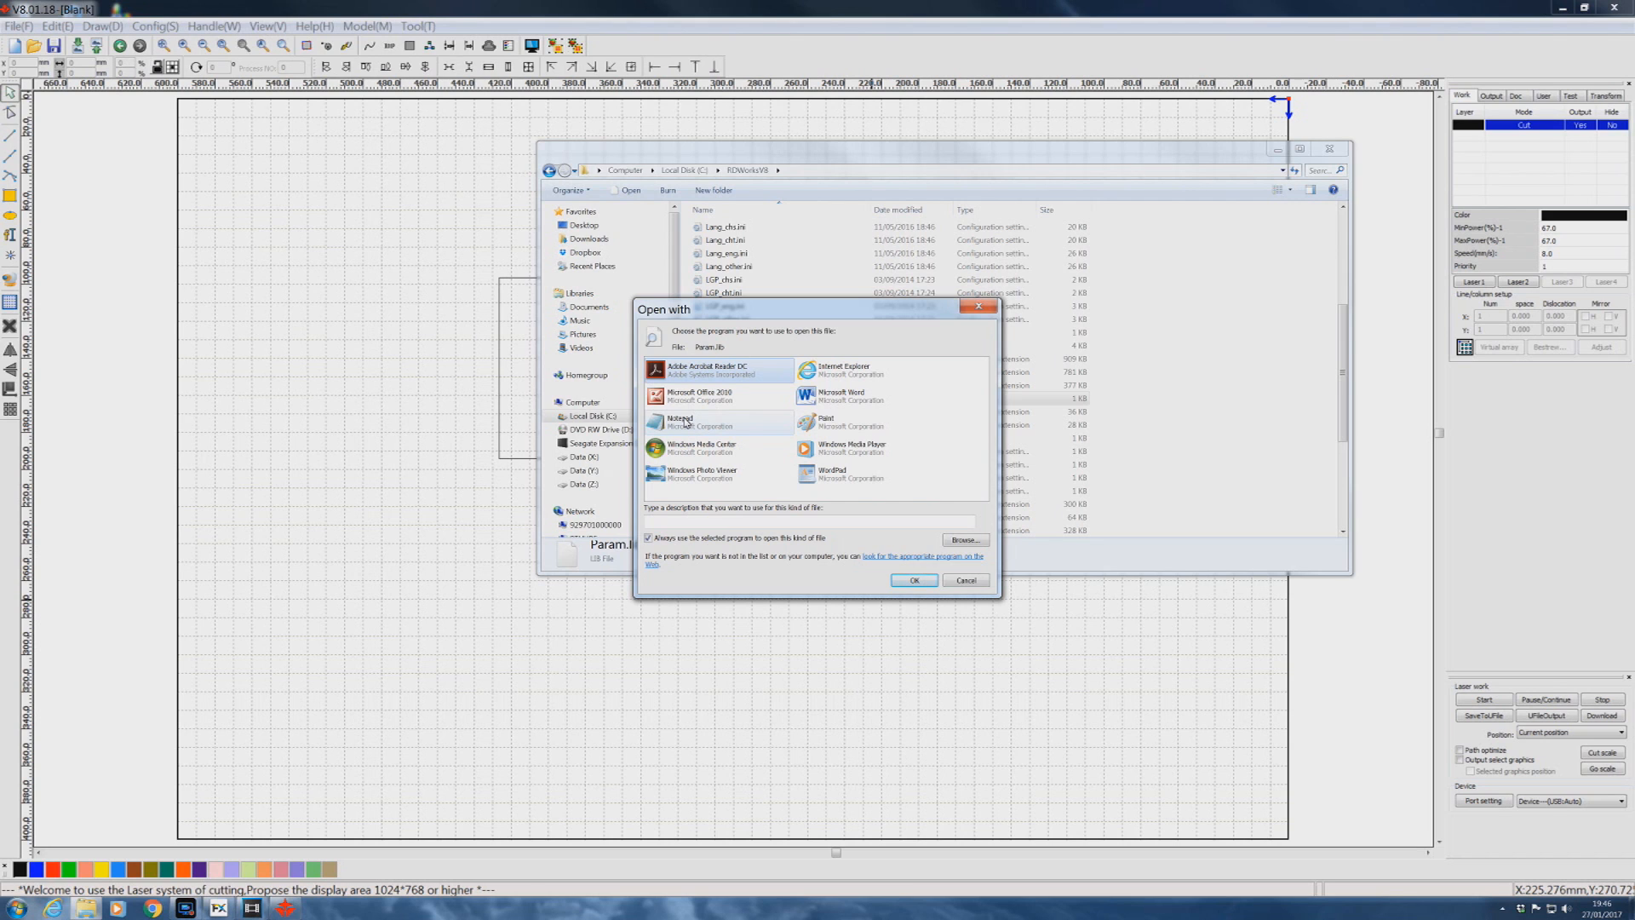
double_click(822, 474)
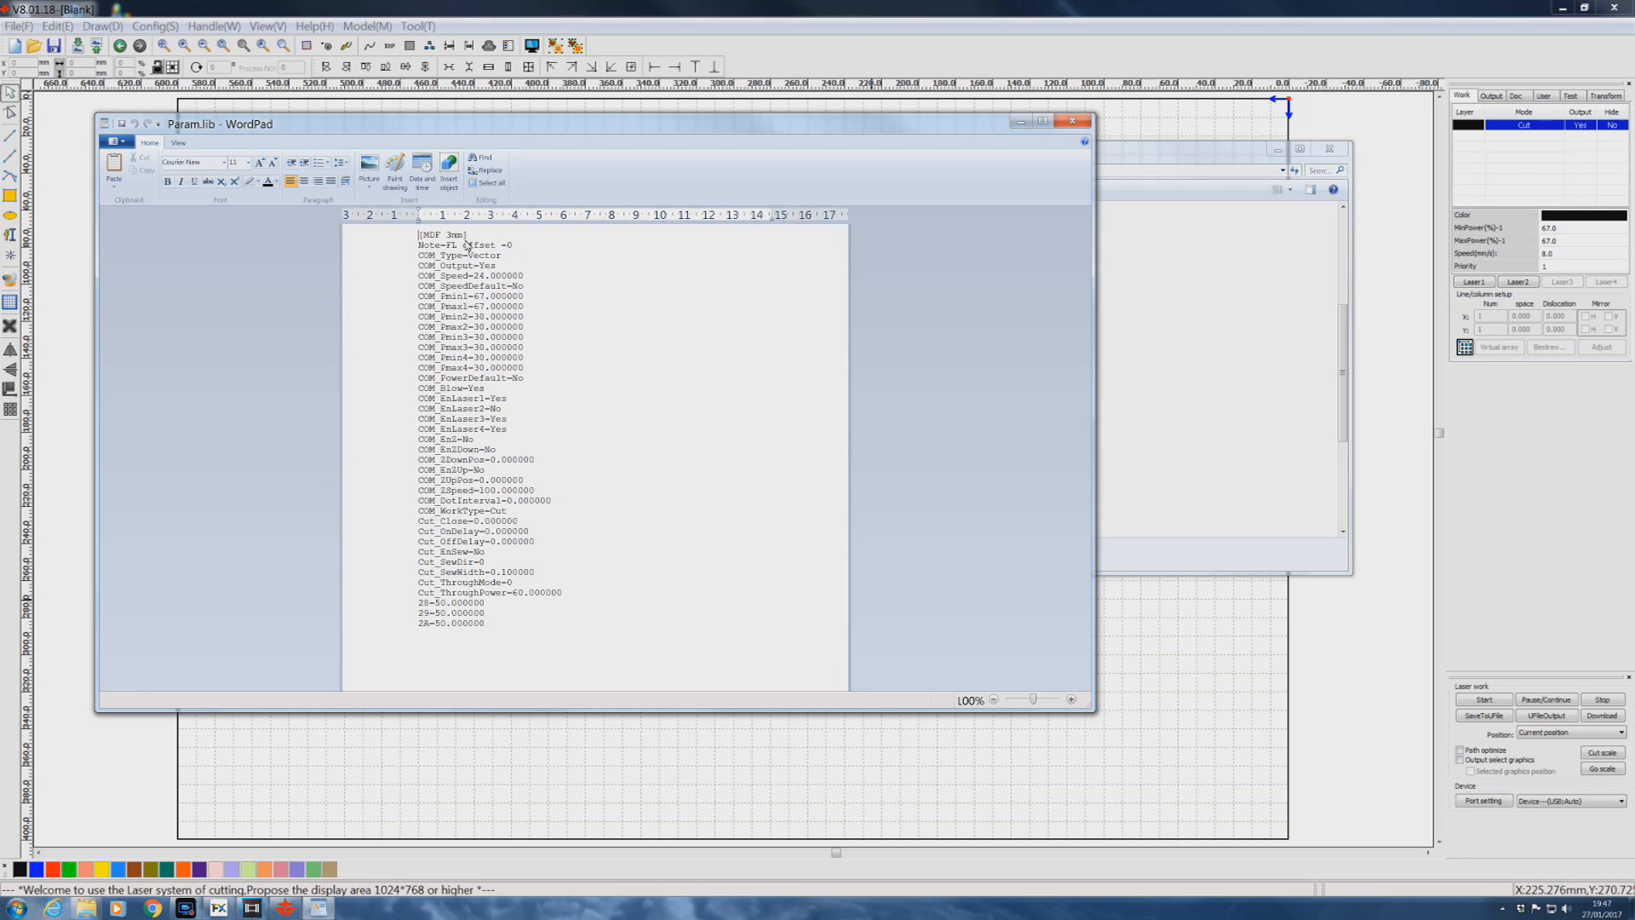
Rewrite the MDF 3mm note in Param.lib as "offset=0 AA=3 Table12 dim=0.15 FL=2"
click(519, 249)
text(air assis)
key(BackSpace)
key(BackSpace)
key(BackSpace)
key(BackSpace)
text(Table=)
text(B)
text(i)
text(2)
key(BackSpace)
text(=)
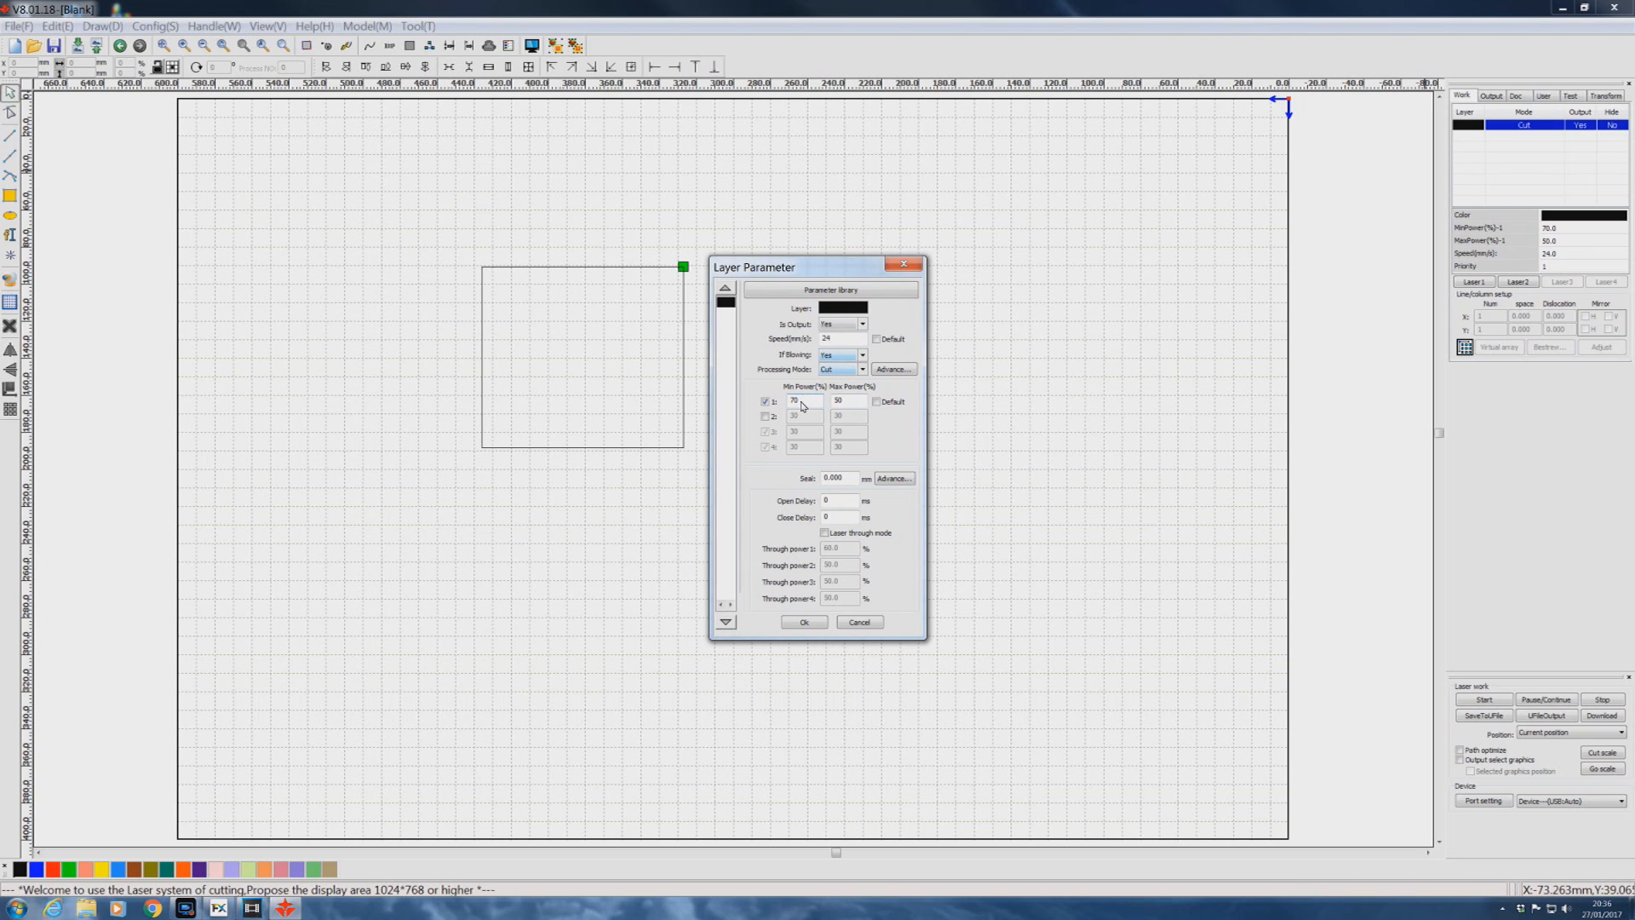
Set the layer's speed to 2 mm/s, and load the MDF 3mm entry from the parameter library
double_click(825, 339)
text(2)
click(825, 291)
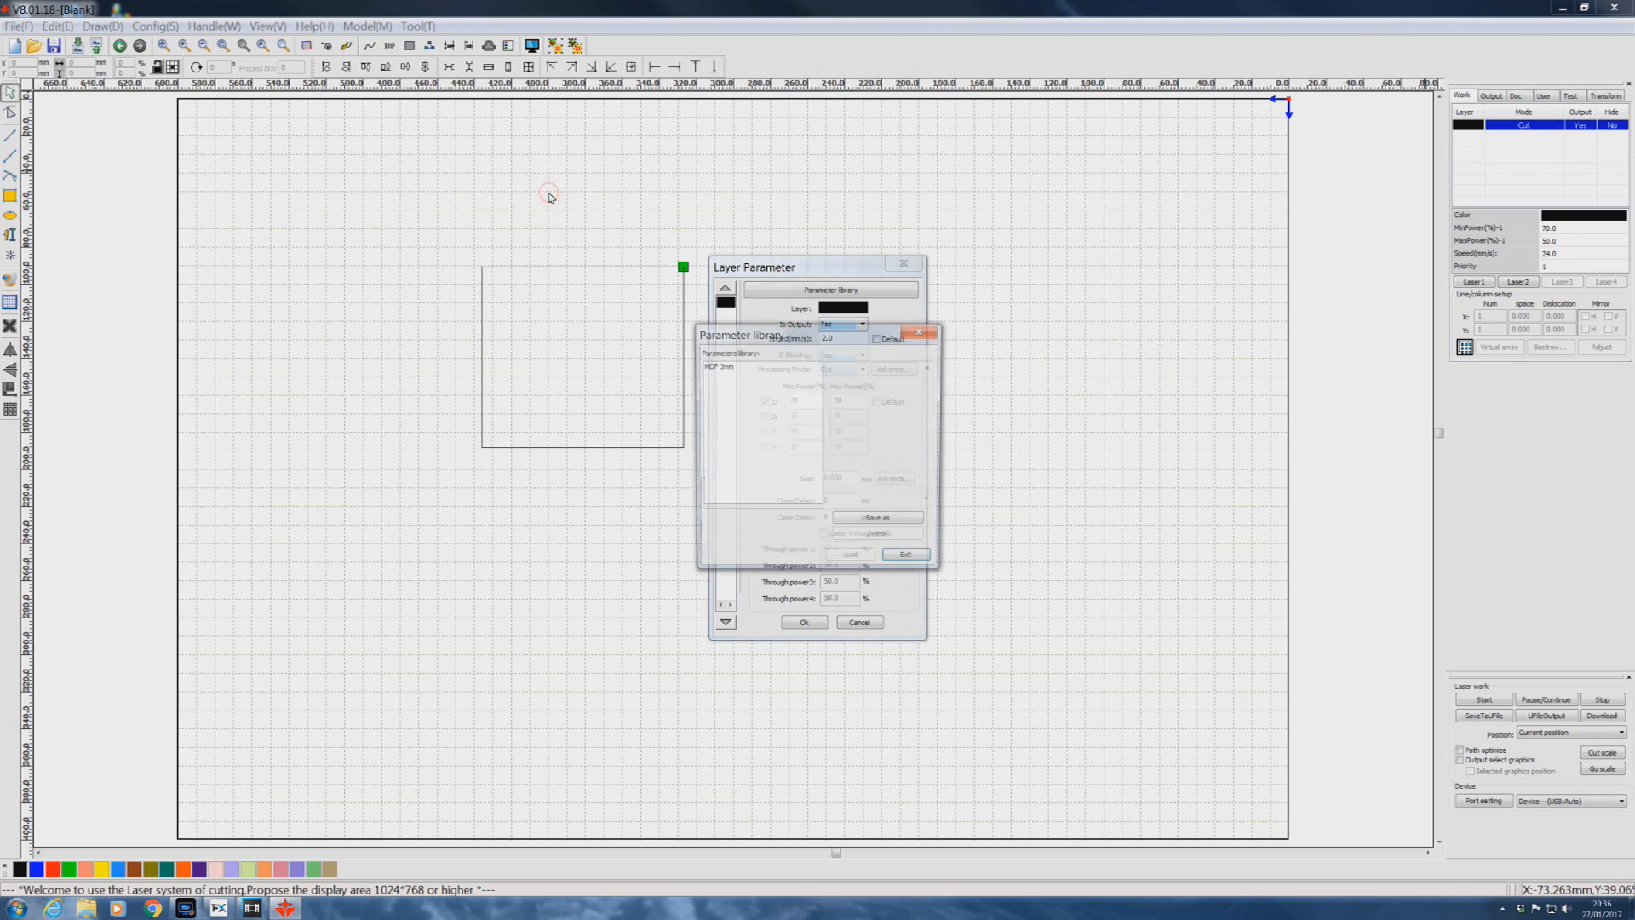
click(706, 372)
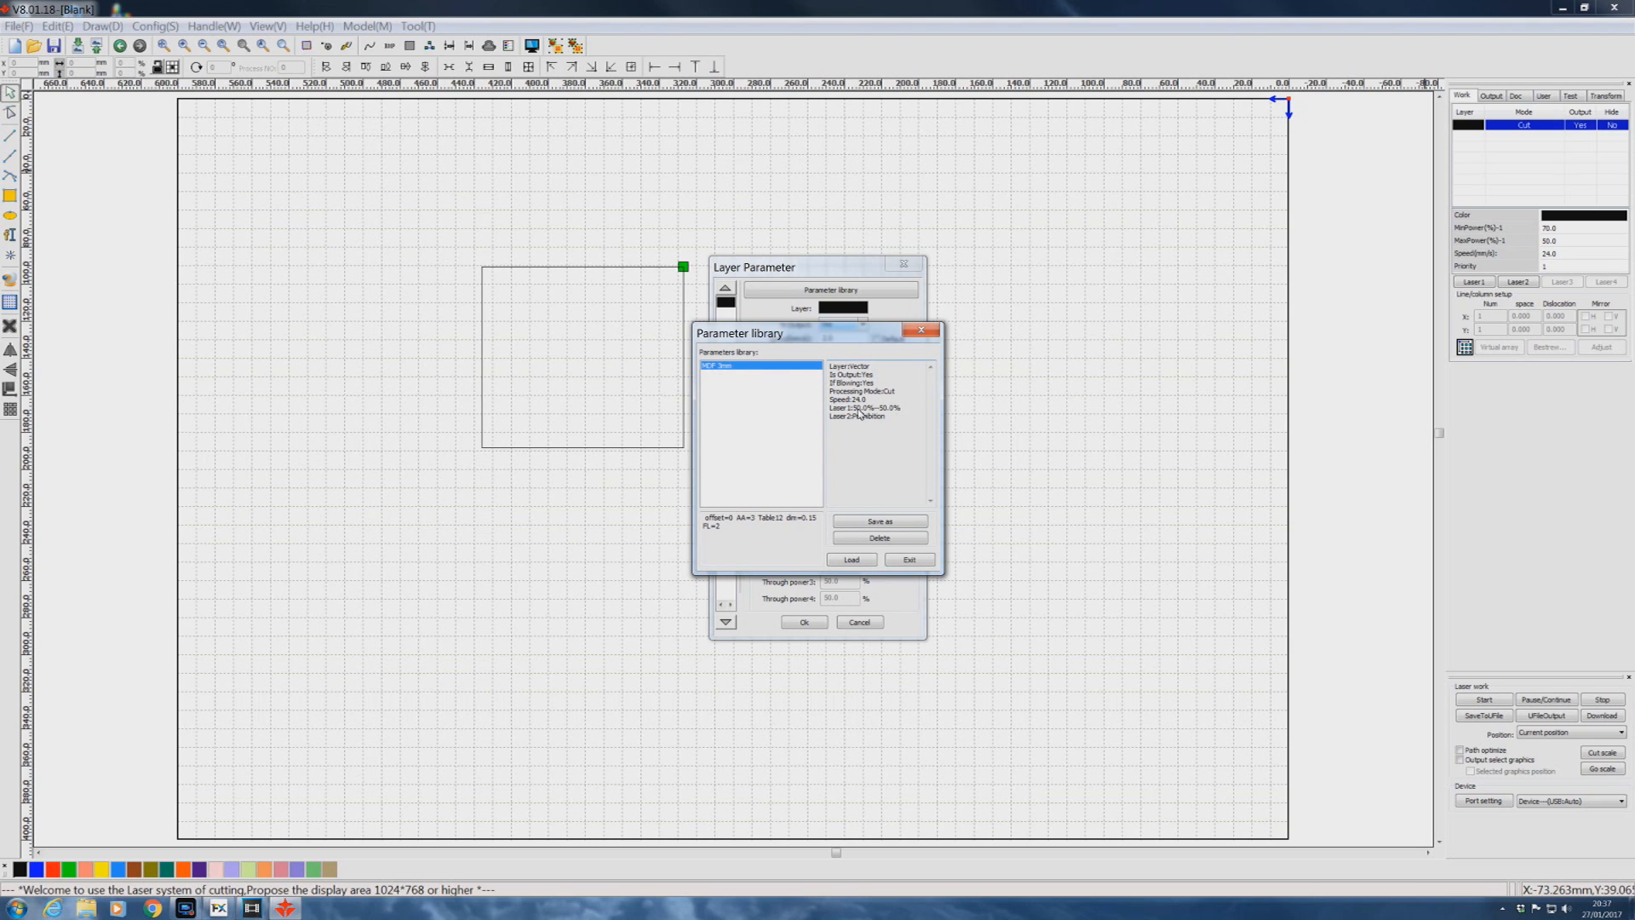
click(851, 561)
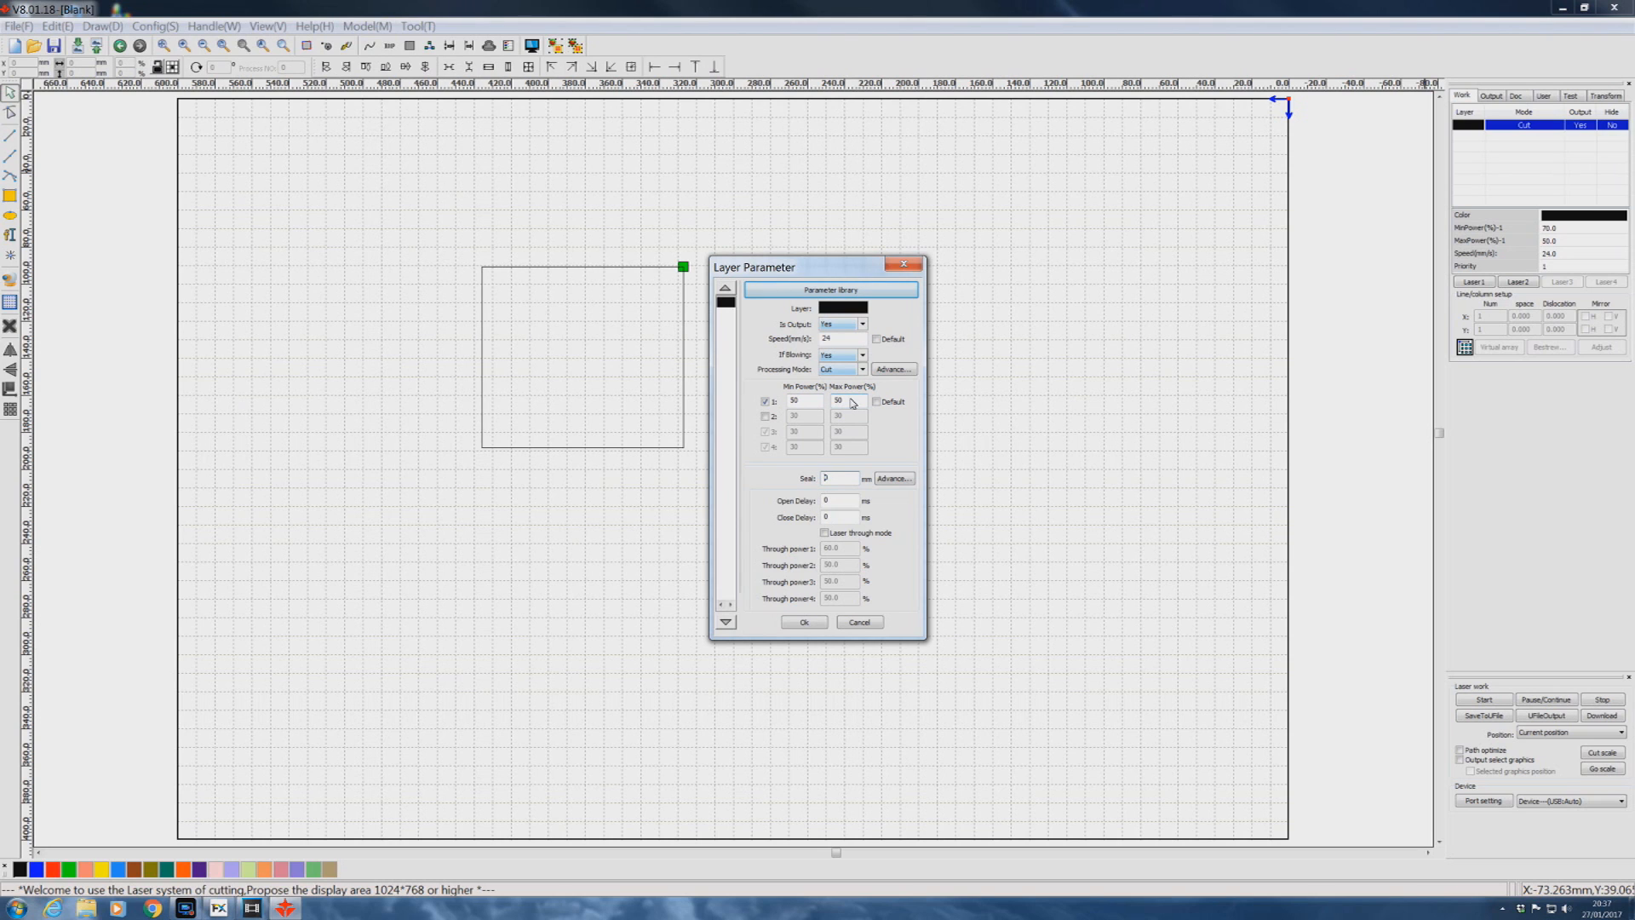
Set the minimum and maximum power of laser 1 to 67% in the layer parameters
double_click(809, 402)
text(67)
key(Tab)
click(569, 268)
text(67)
Try to save the changed layer settings over the existing library entry under the name "MDF 3mm"
click(591, 192)
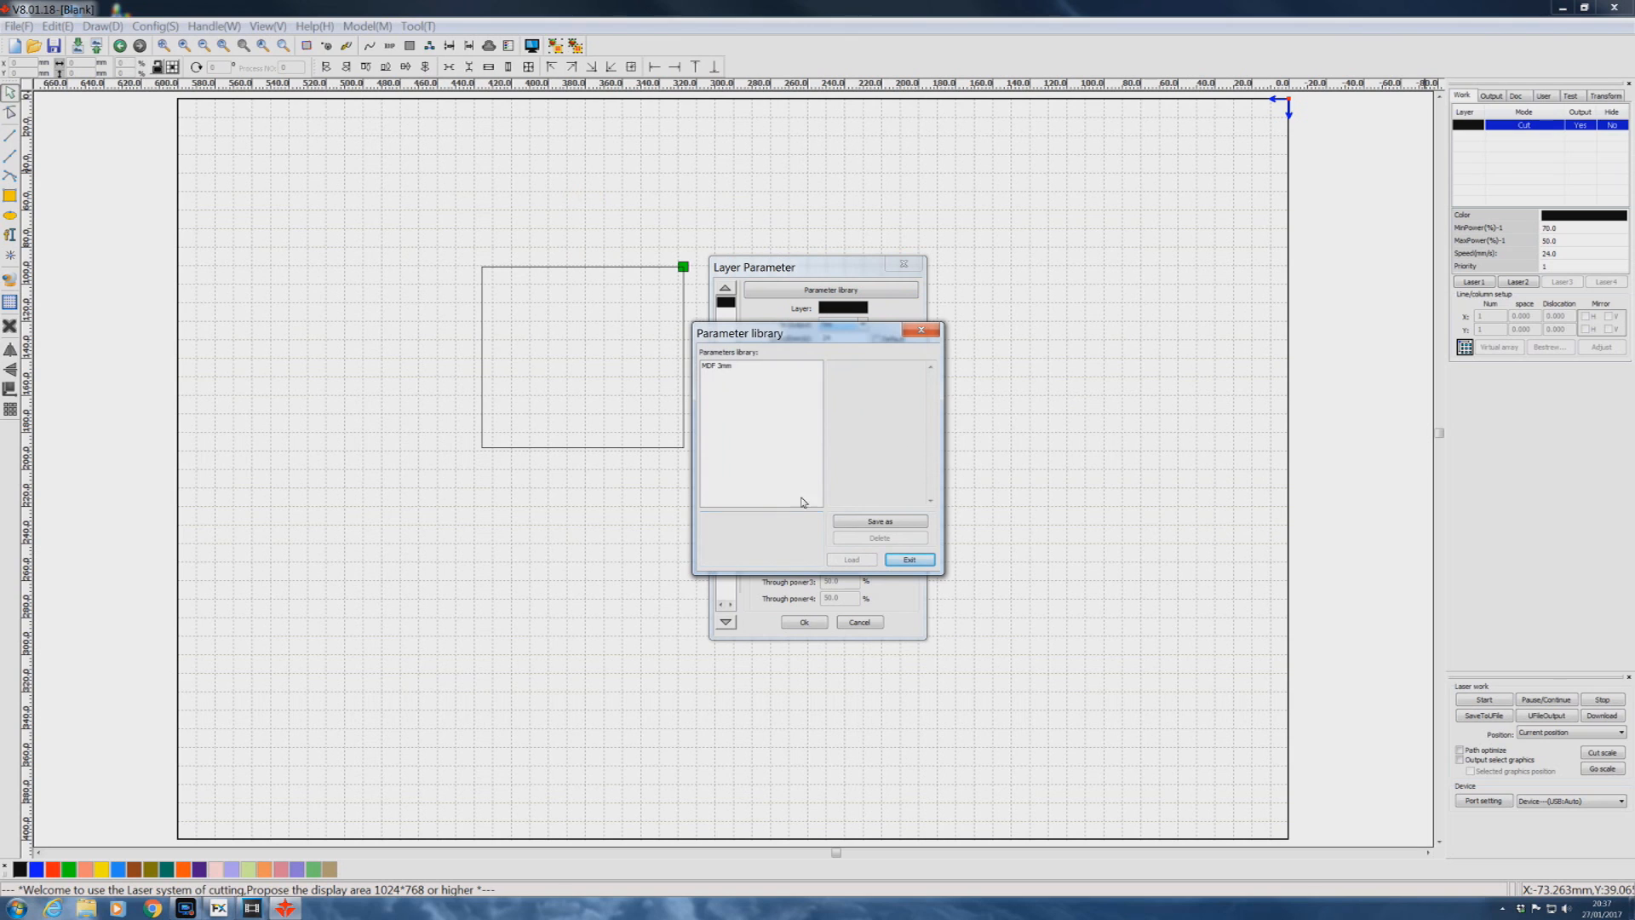
click(905, 522)
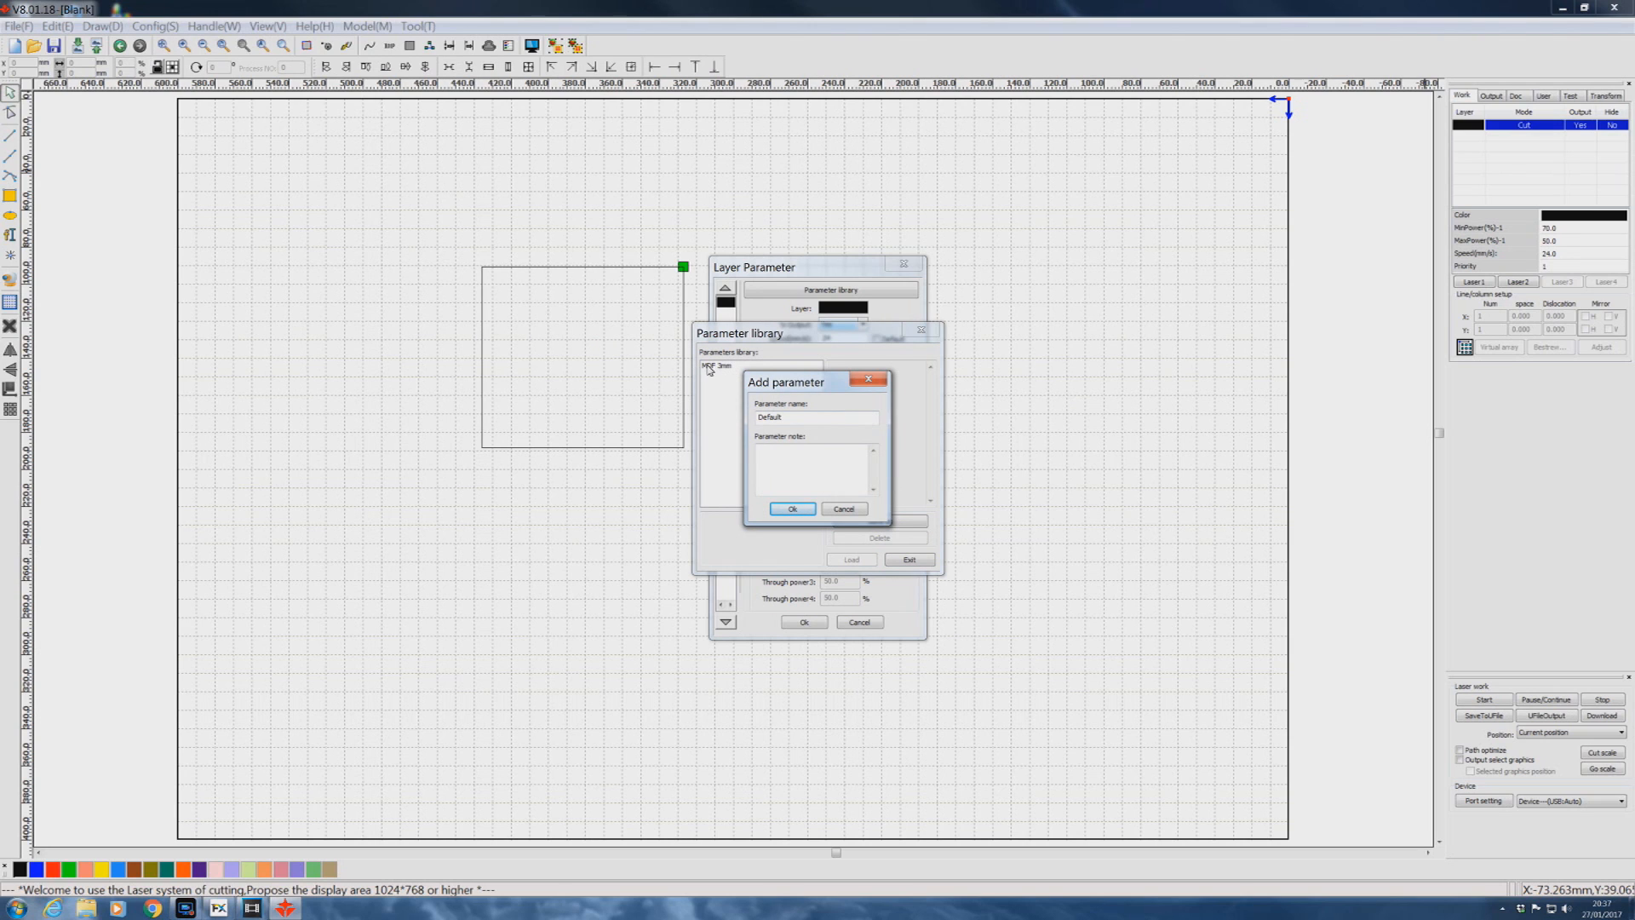
drag(790, 417, 728, 403)
text(MDF 3mm)
click(793, 510)
click(911, 329)
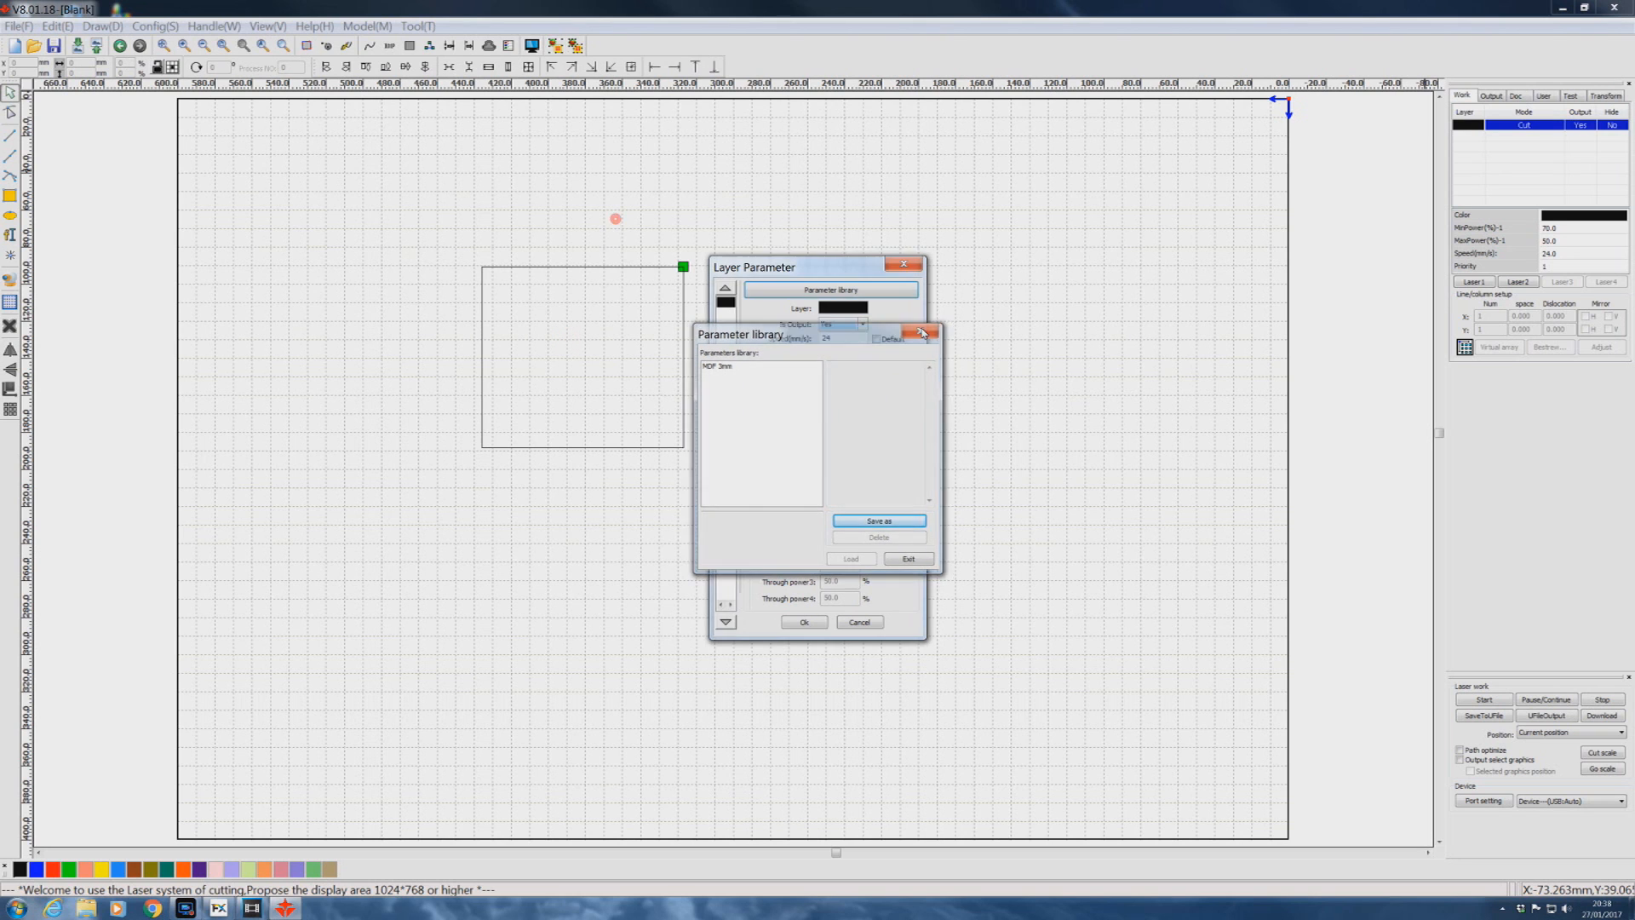
Reopen Param.lib from the RDWorksV8 folder, set COM_Pmin1 and COM_Pmax1 of MDF 3mm to 67, and save the file
click(86, 908)
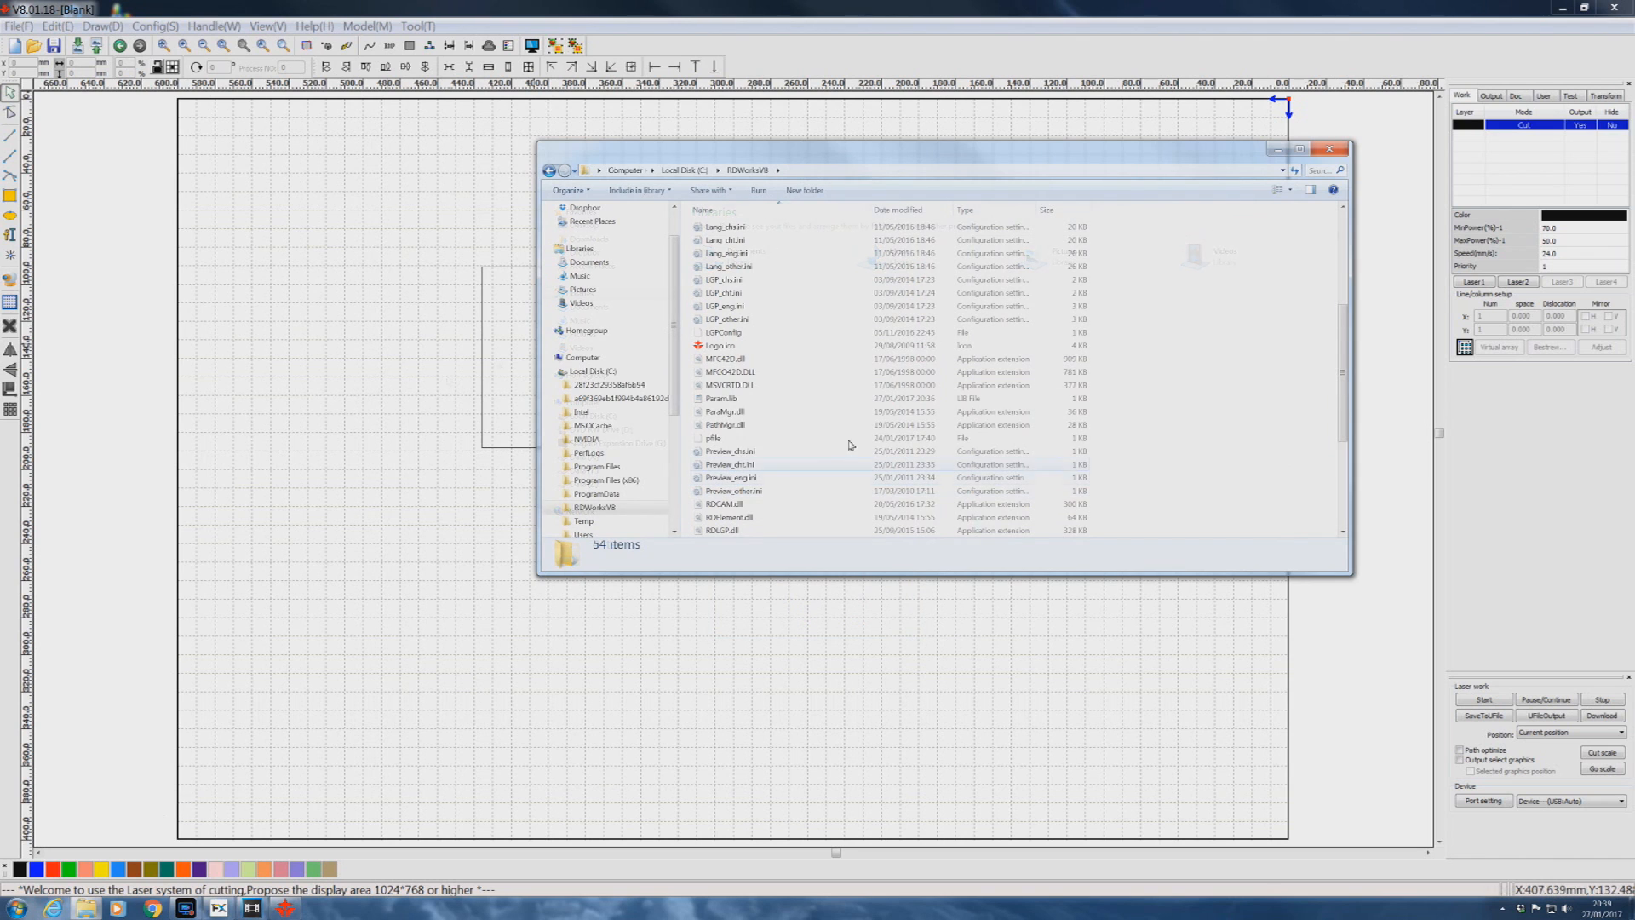
double_click(720, 398)
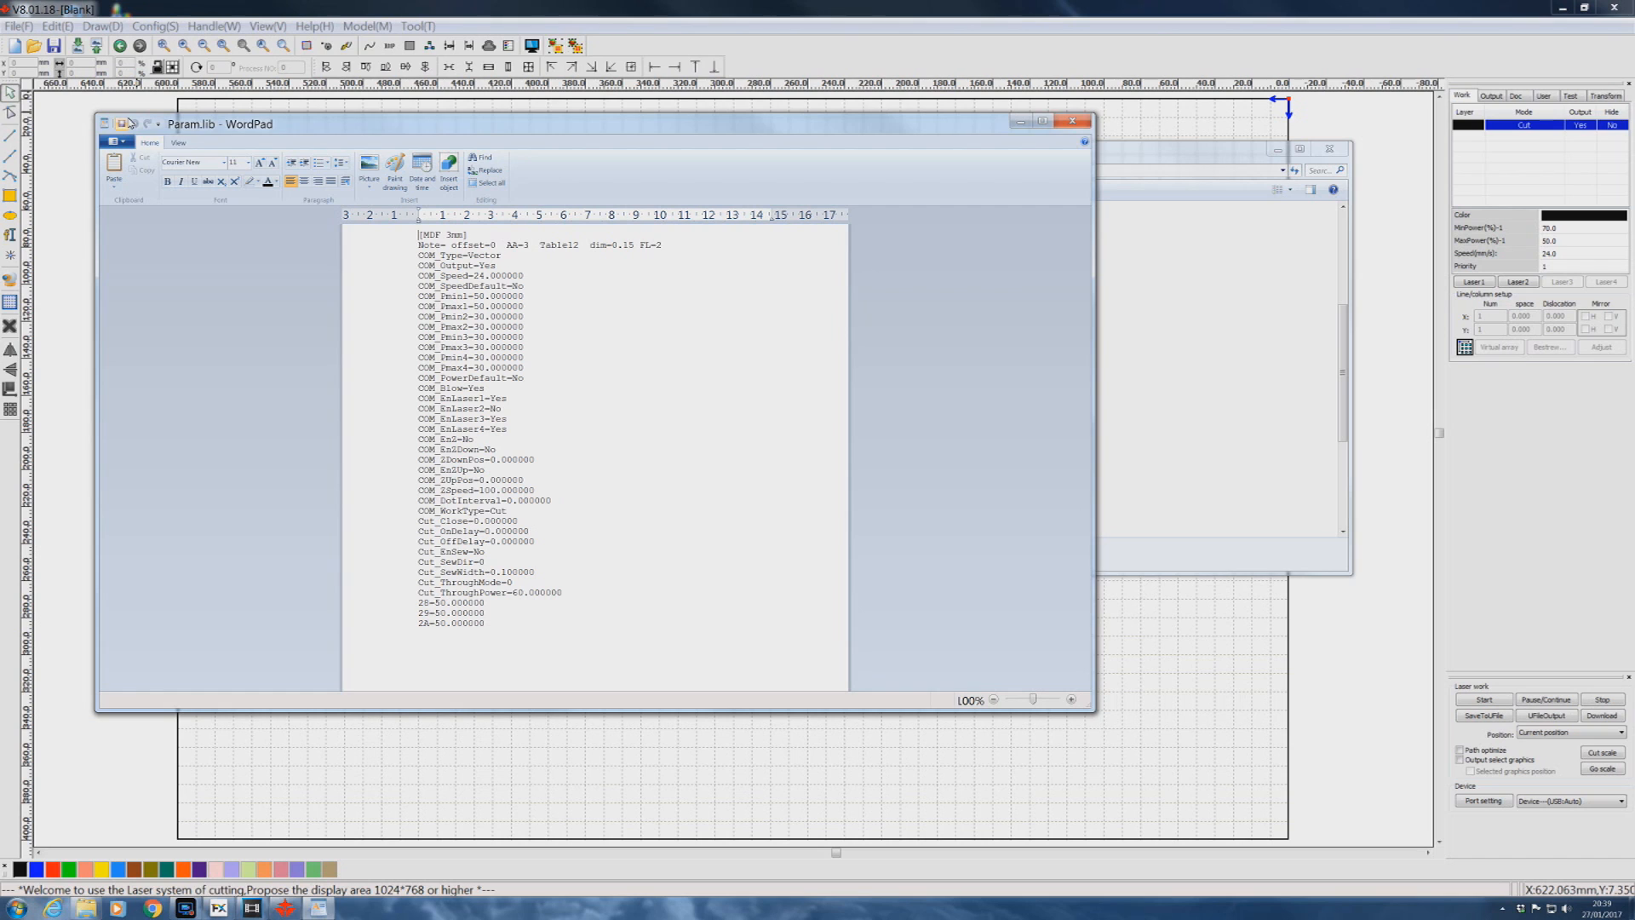
double_click(482, 296)
text(67)
double_click(478, 307)
text(67)
click(123, 126)
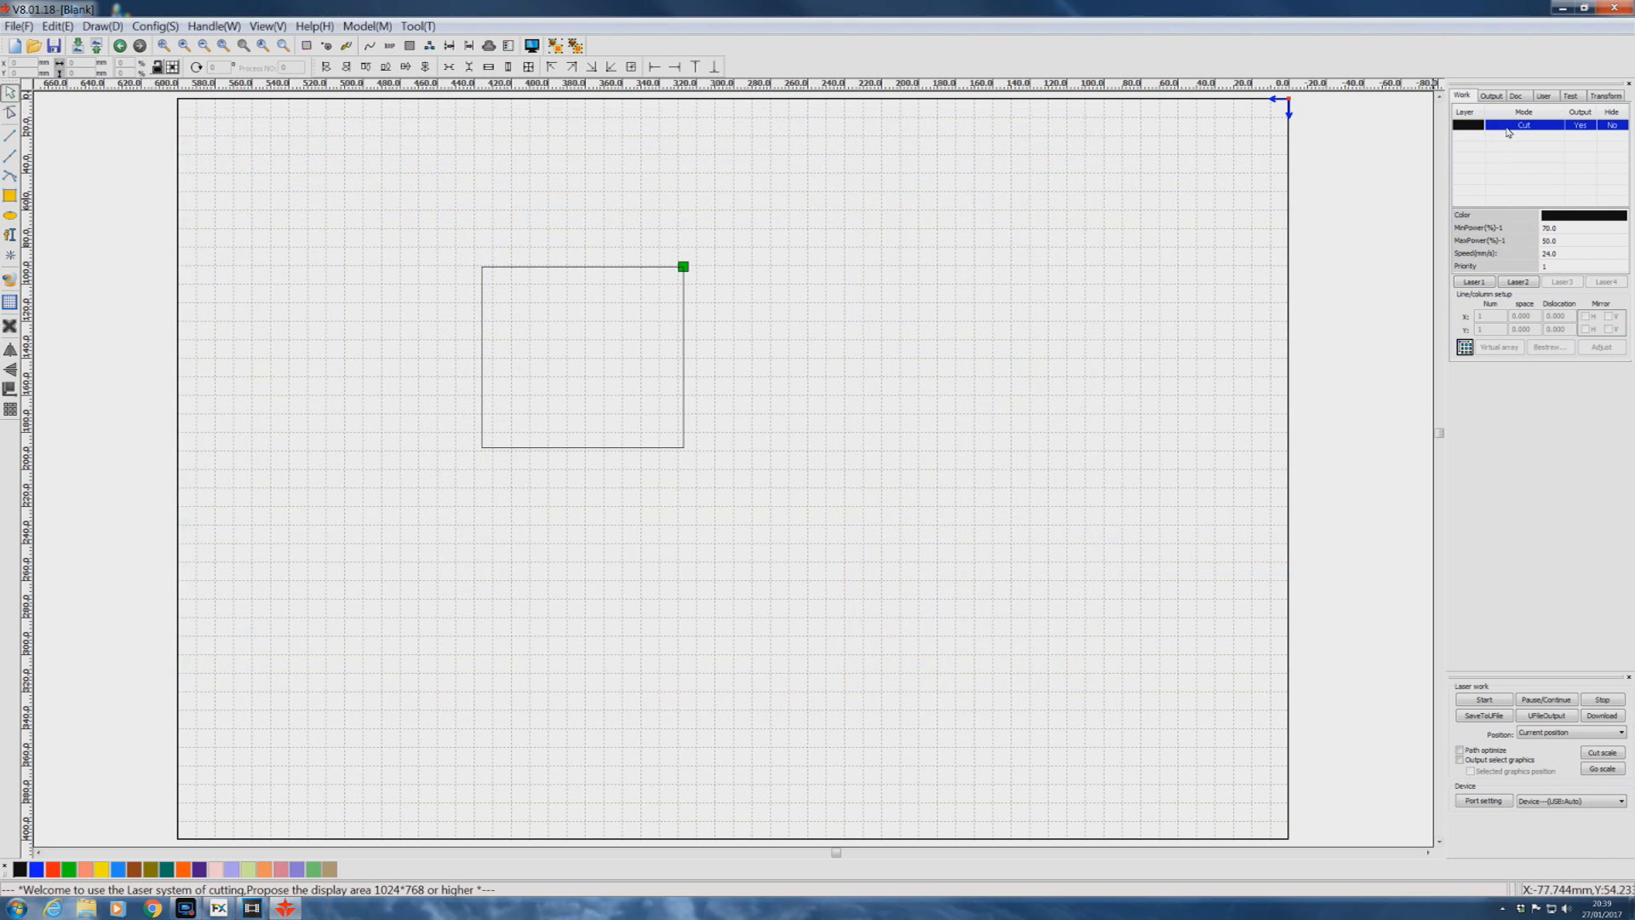
Load the MDF 3mm entry from the parameter library into the black cut layer and apply it
double_click(1507, 128)
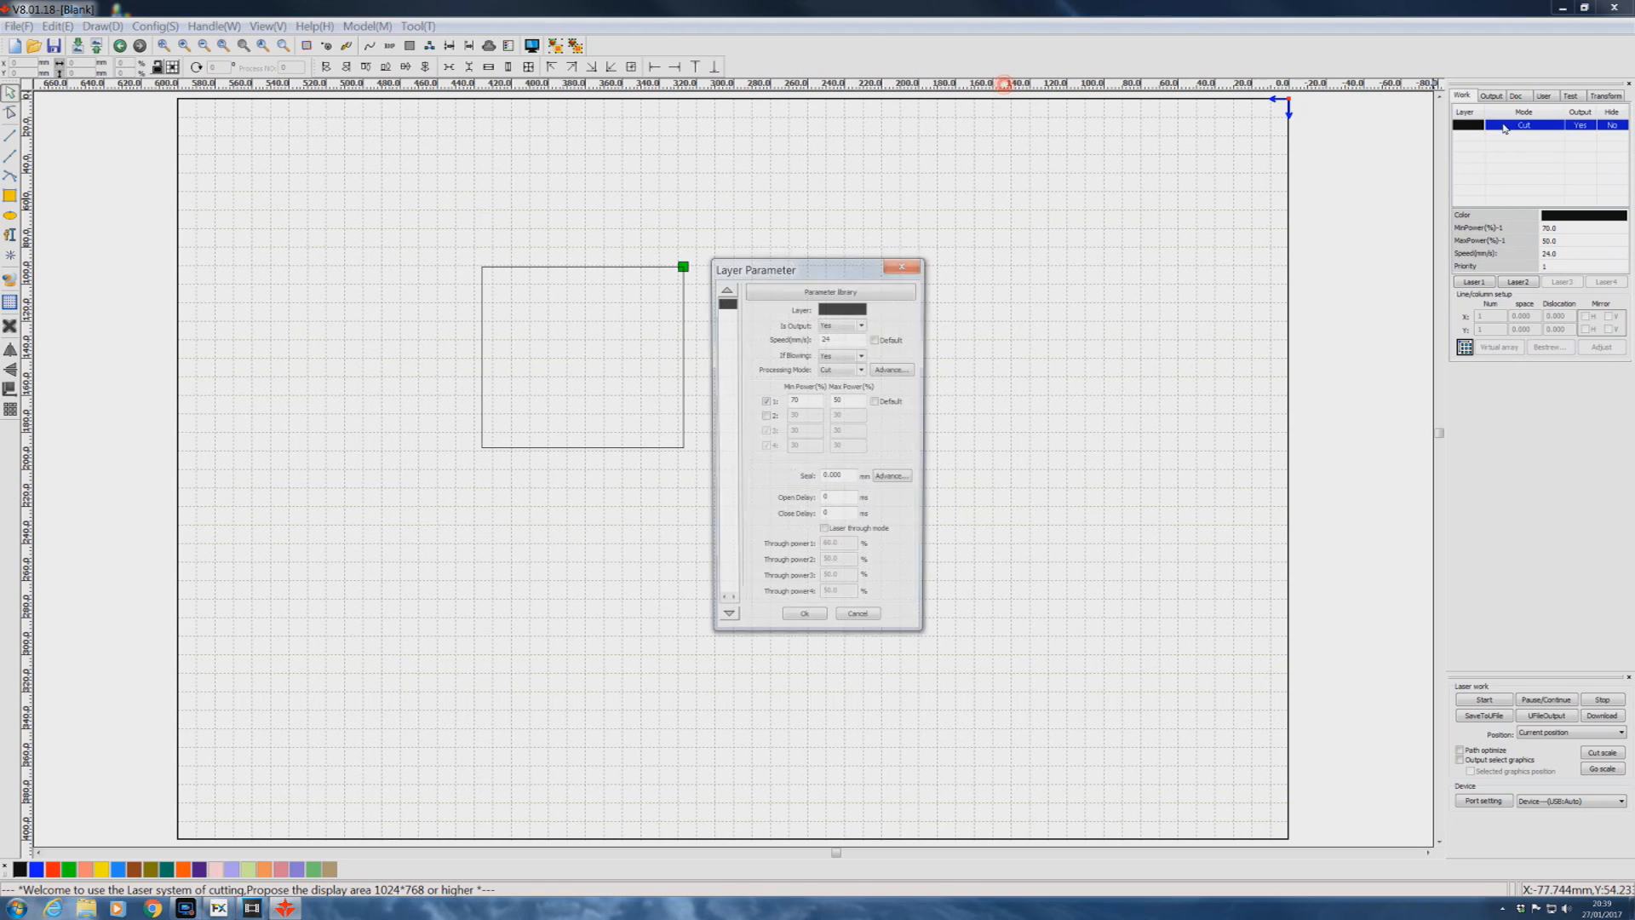
click(809, 291)
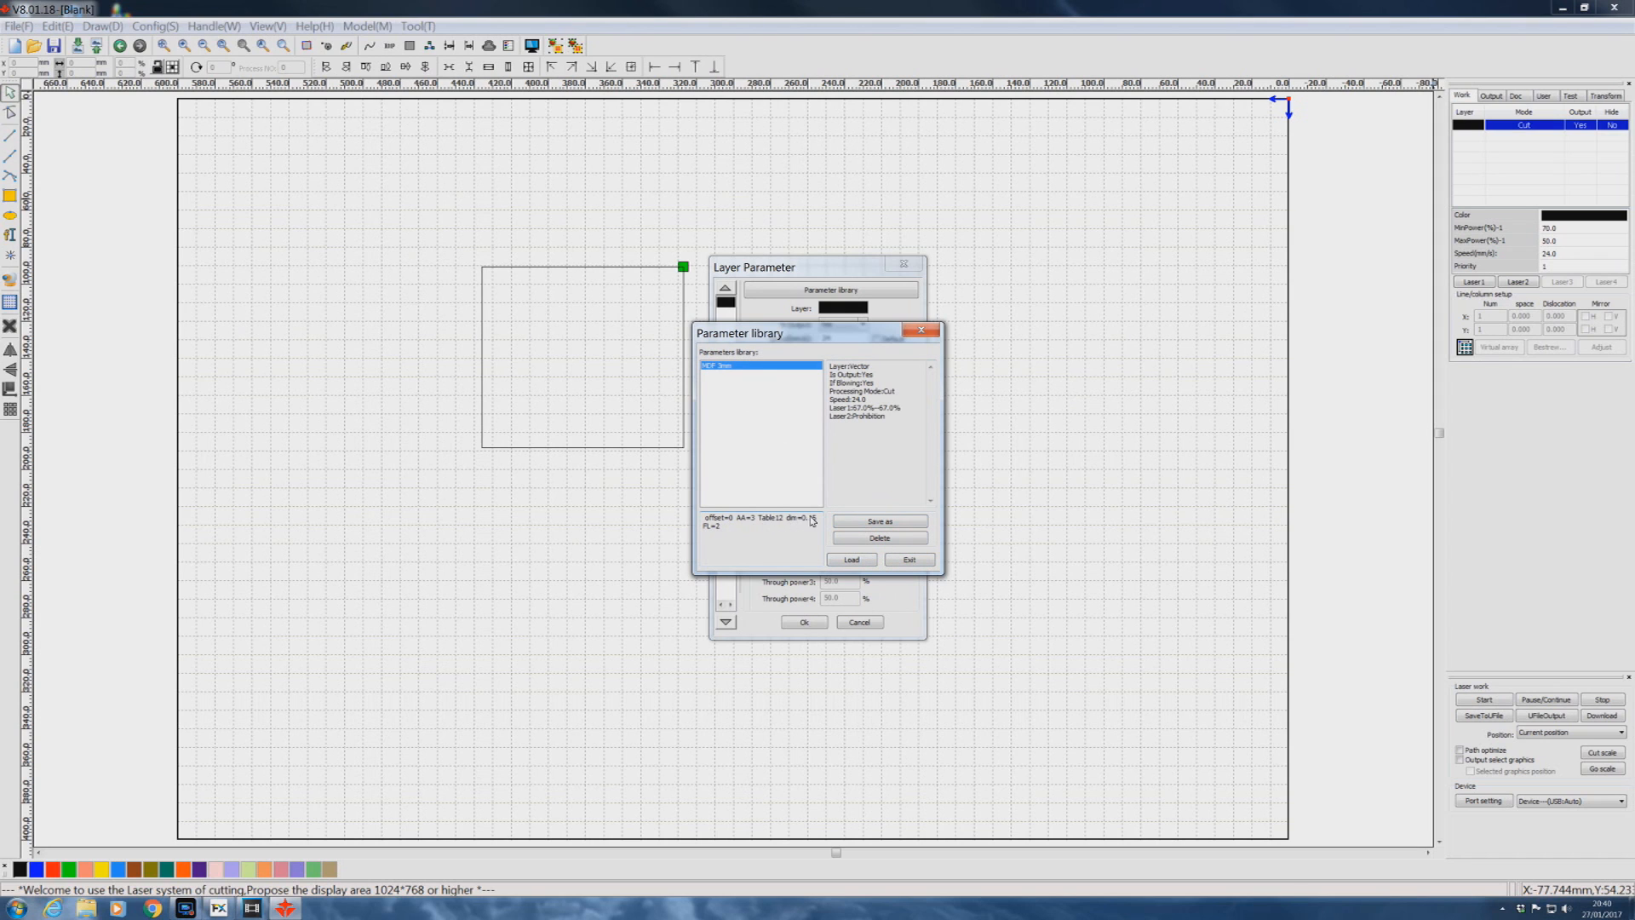
click(852, 559)
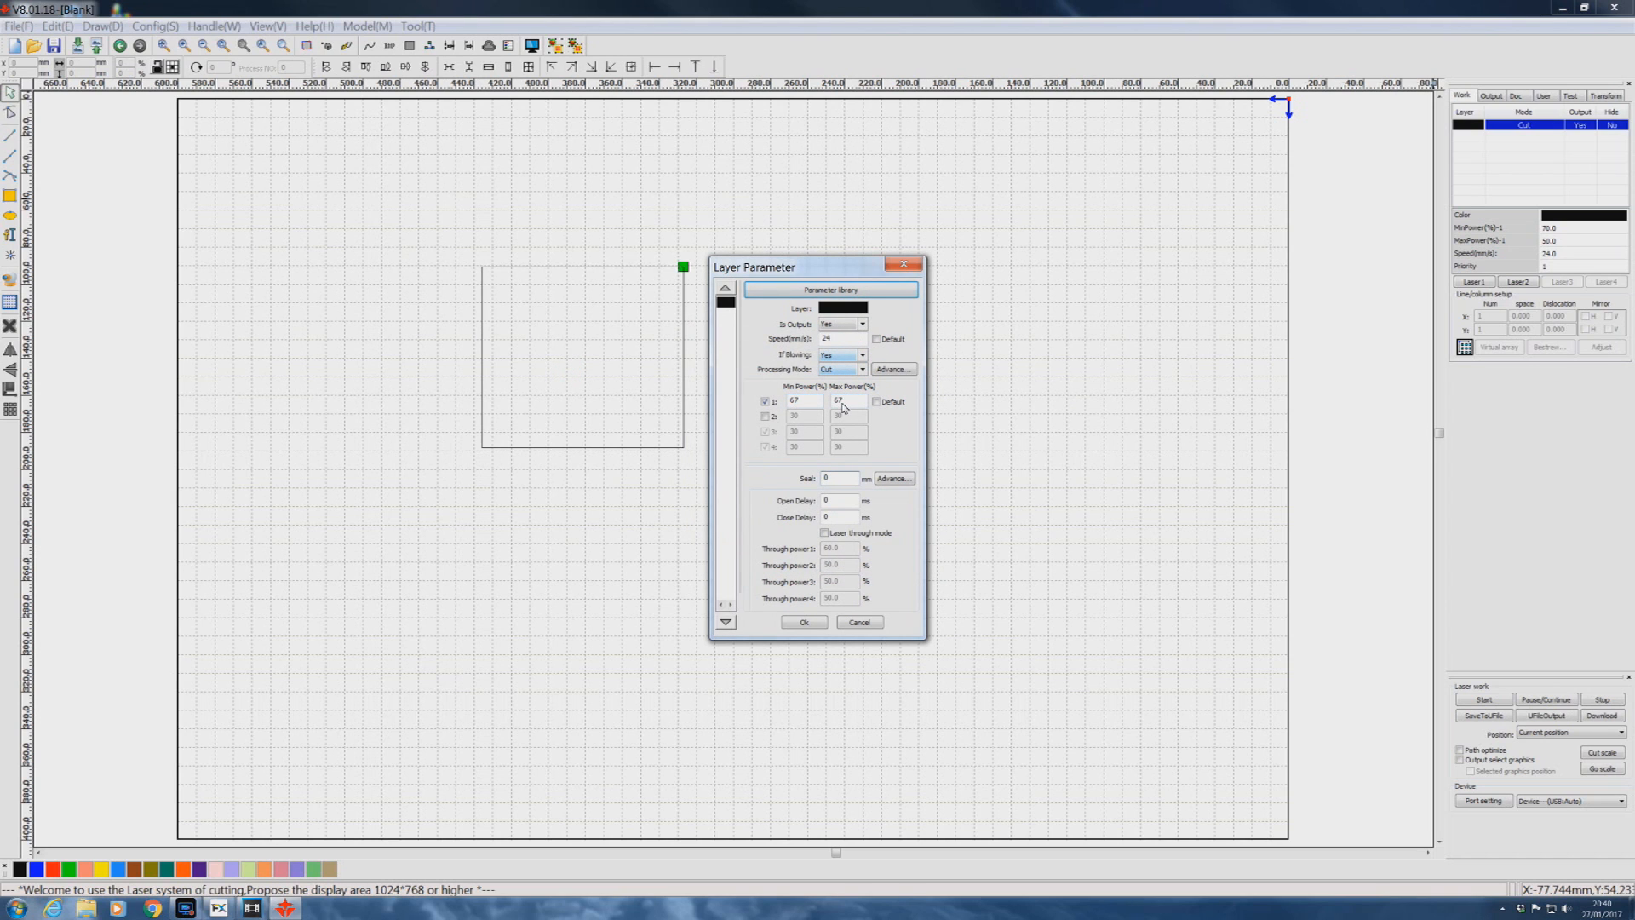
click(805, 622)
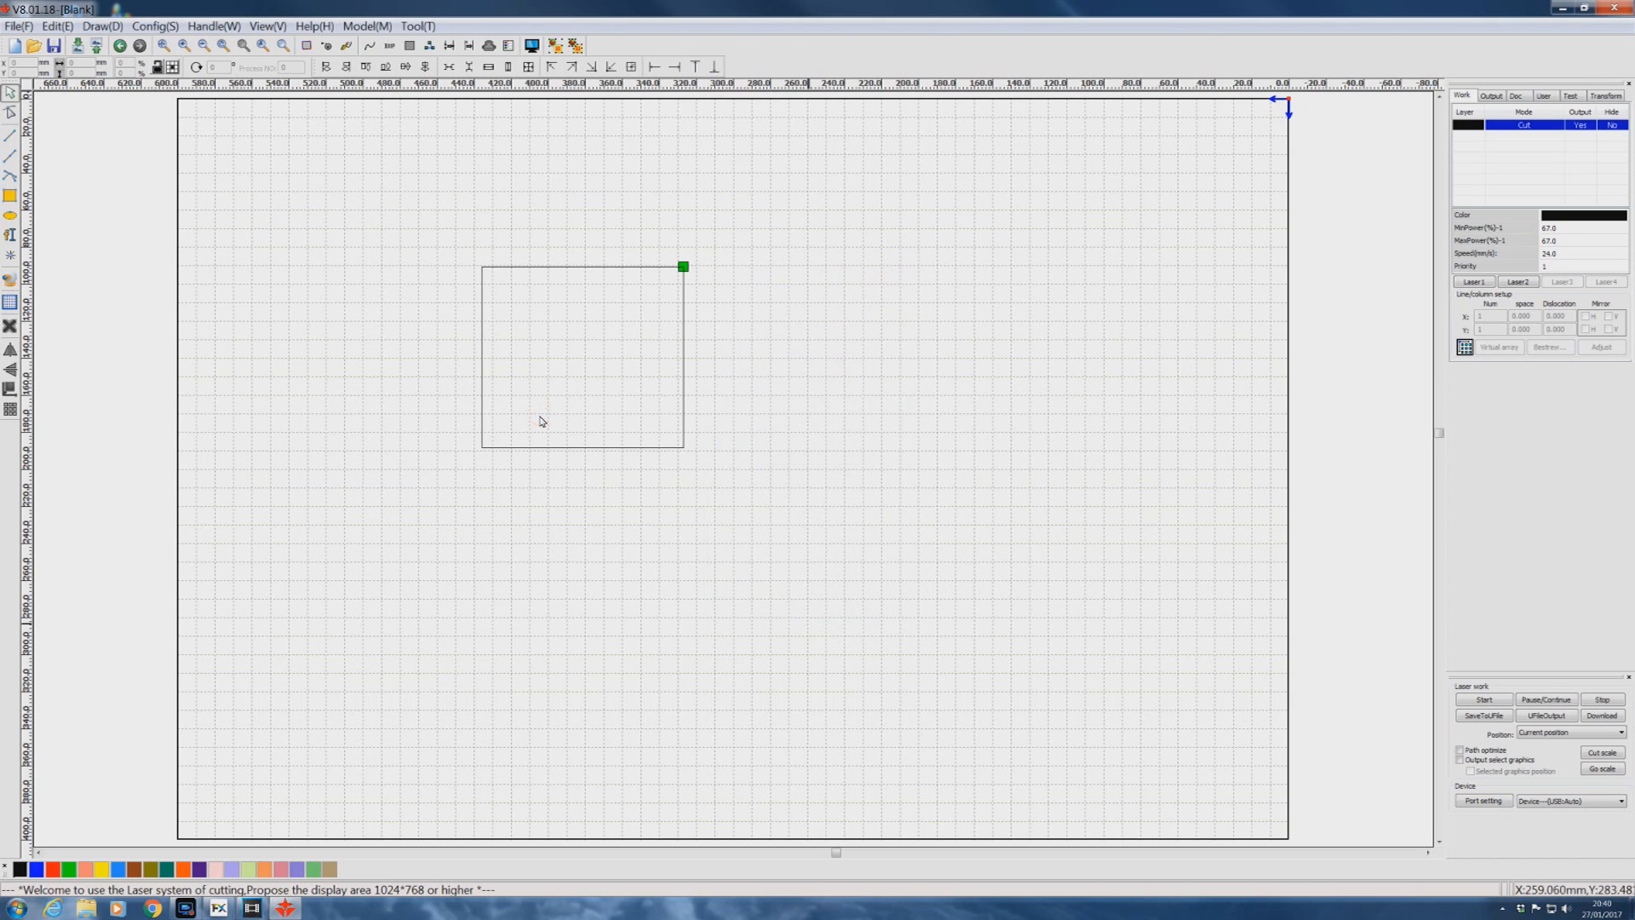